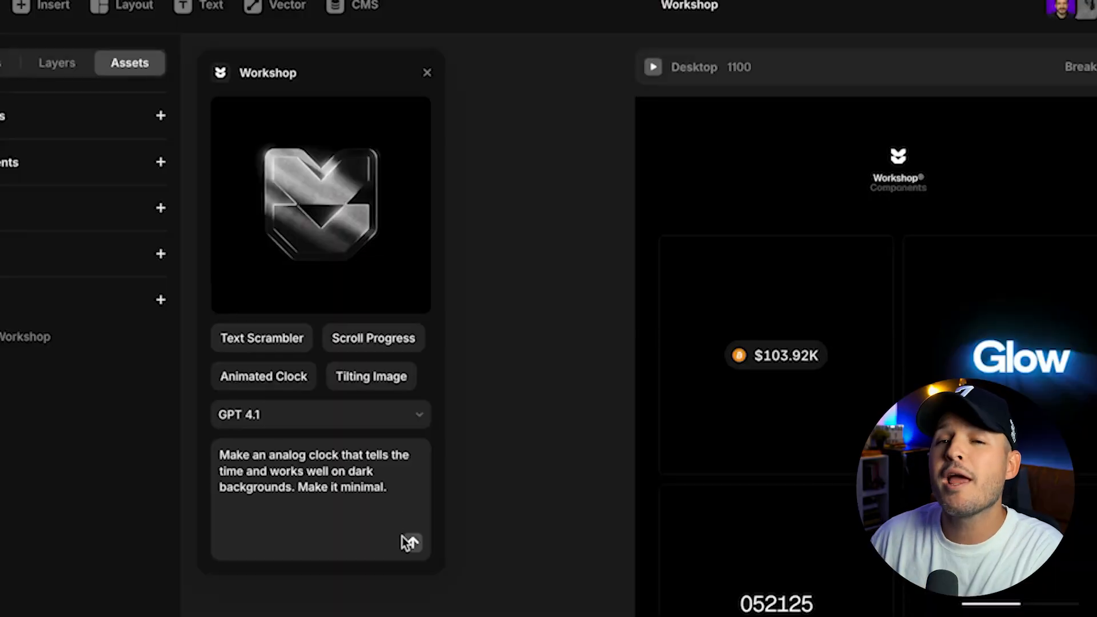
# - Generate a minimal analog clock that tells the time on dark backgrounds with Workshop, and adjust the clock's background colour
pyautogui.click(411, 541)
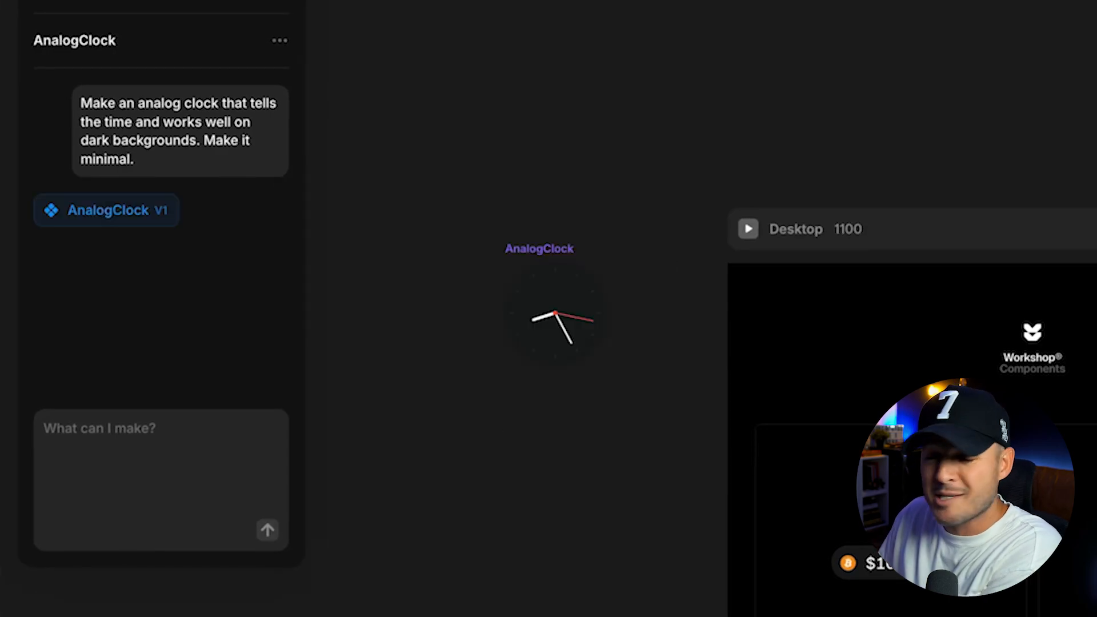
pyautogui.click(520, 350)
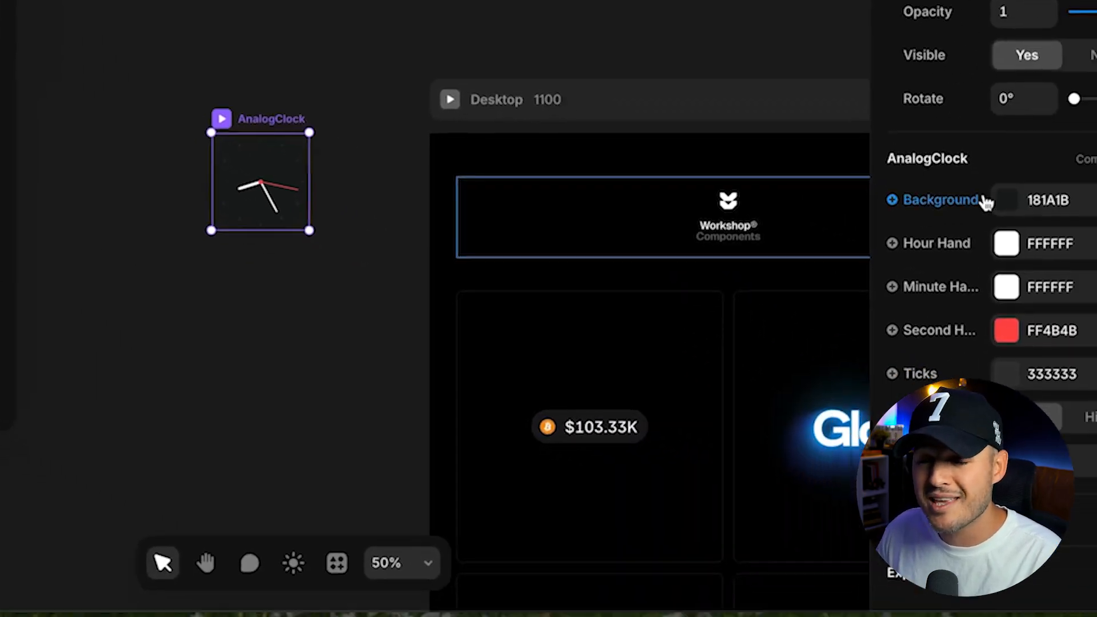
pyautogui.click(1003, 200)
pyautogui.moveTo(787, 263); pyautogui.dragTo(575, 376)
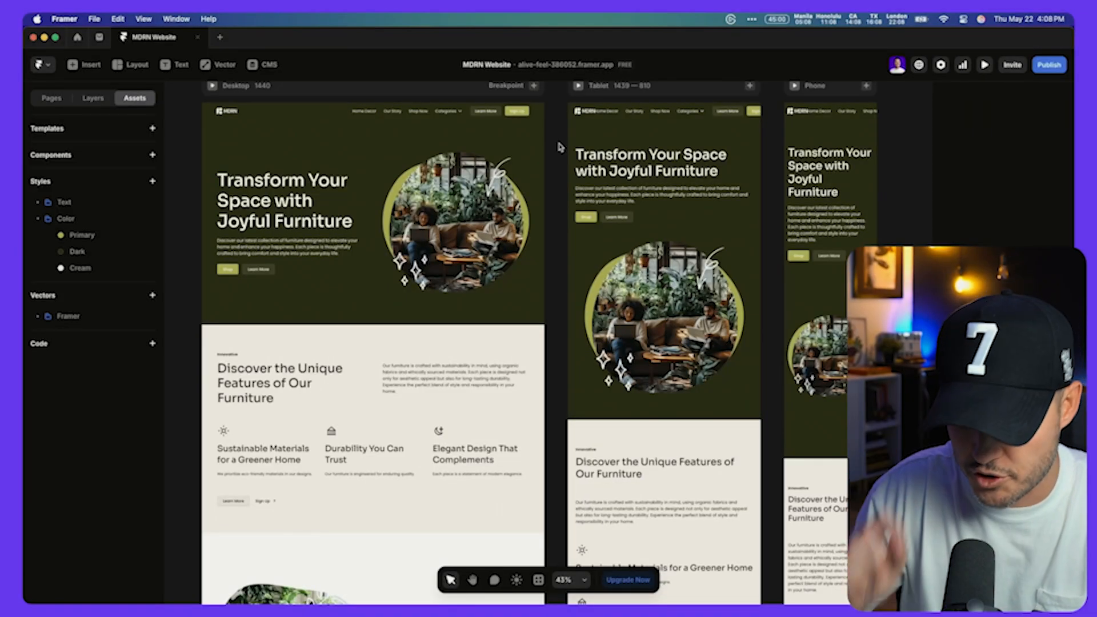
# - Open the Workshop plugin in the MDRN Website project and reposition its window over the page
pyautogui.press('super+k')
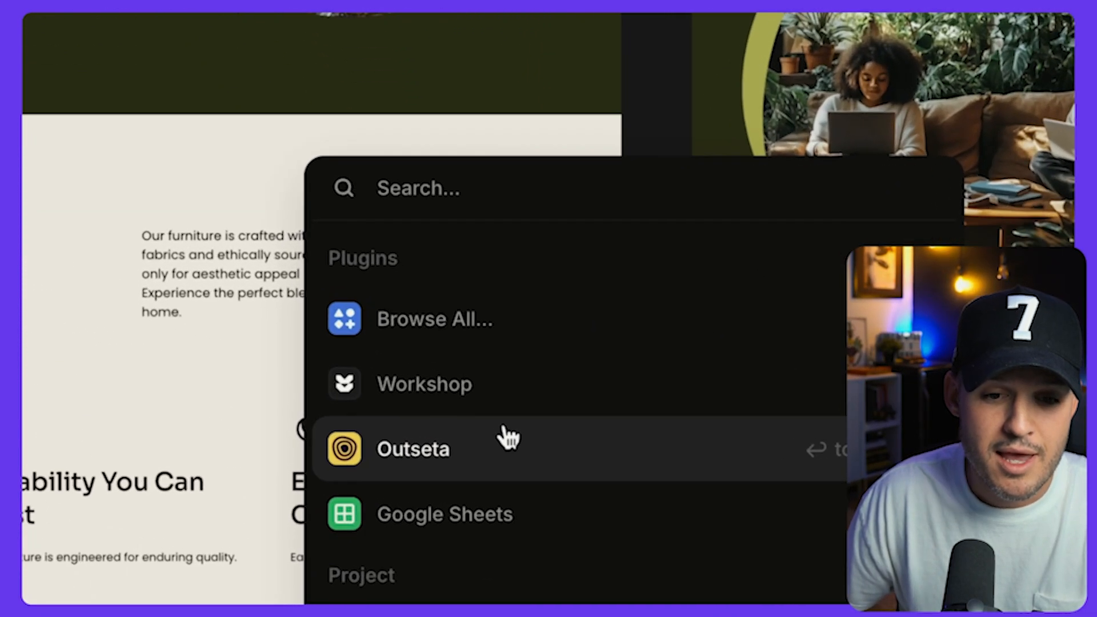
pyautogui.click(493, 396)
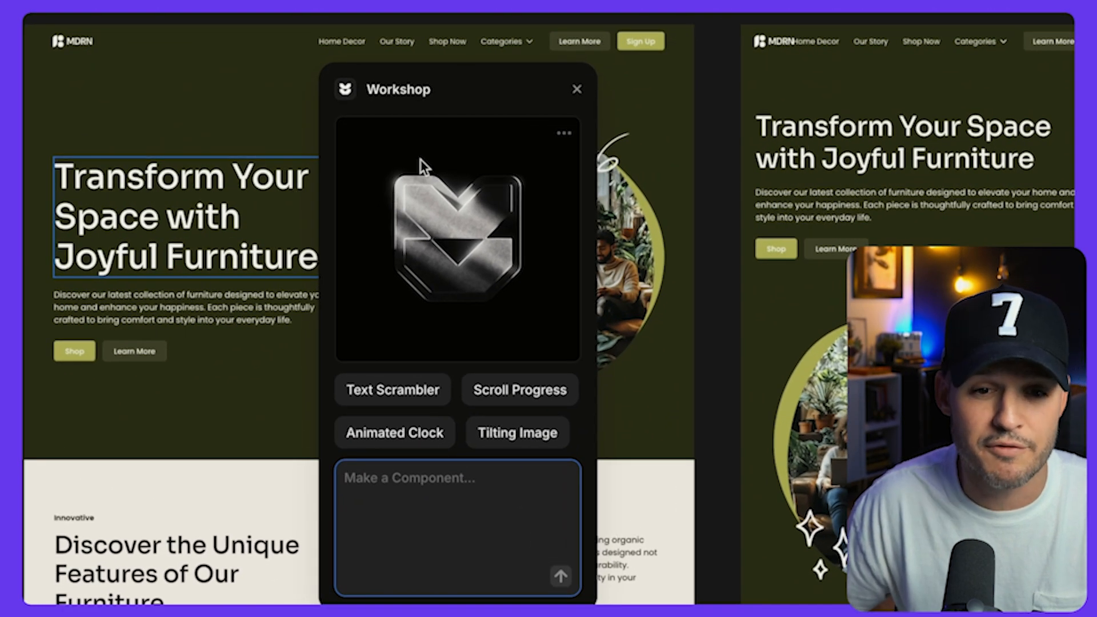
pyautogui.moveTo(457, 94); pyautogui.dragTo(518, 72)
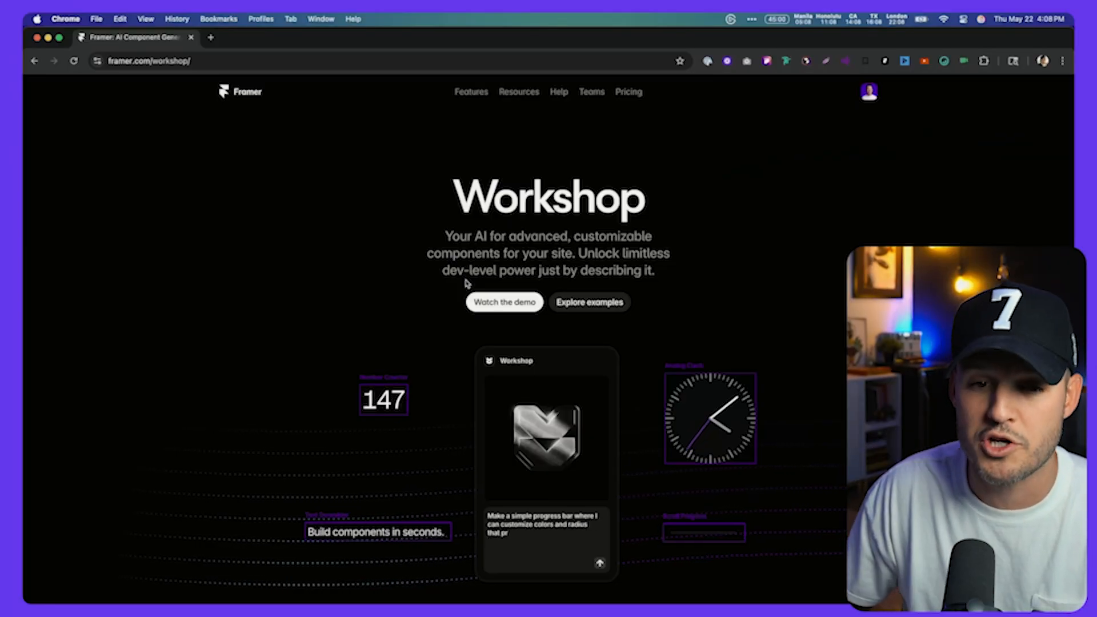
# - Switch to the Framer Workshop page in Chrome and examine the example components, including the before/after image slider and the Glow text
pyautogui.scroll(-10, 471, 284)
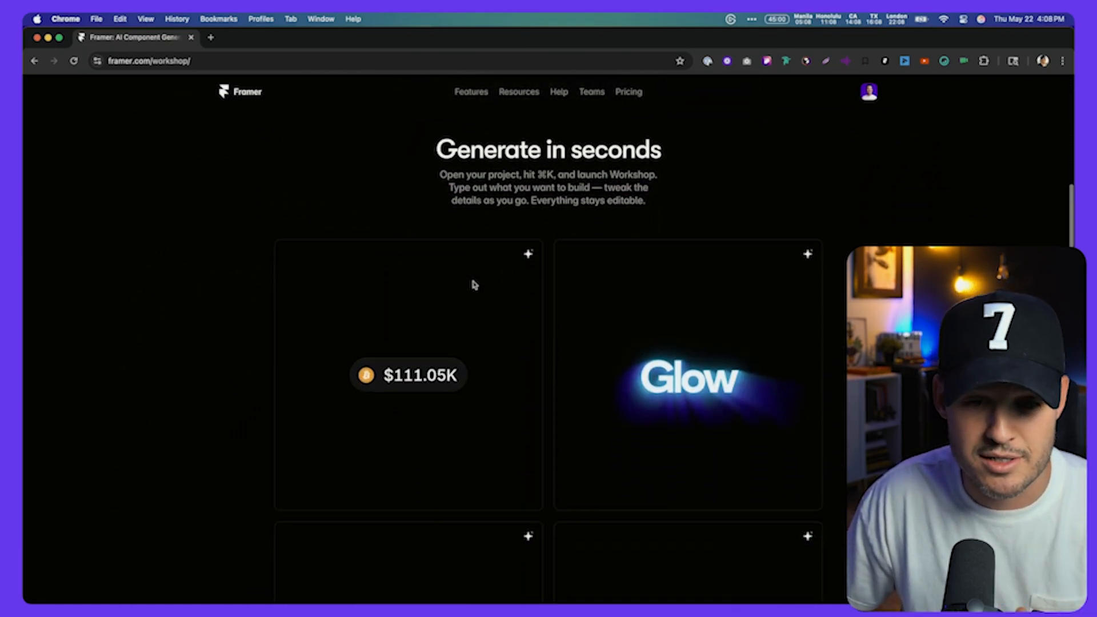
pyautogui.scroll(-3, 714, 347)
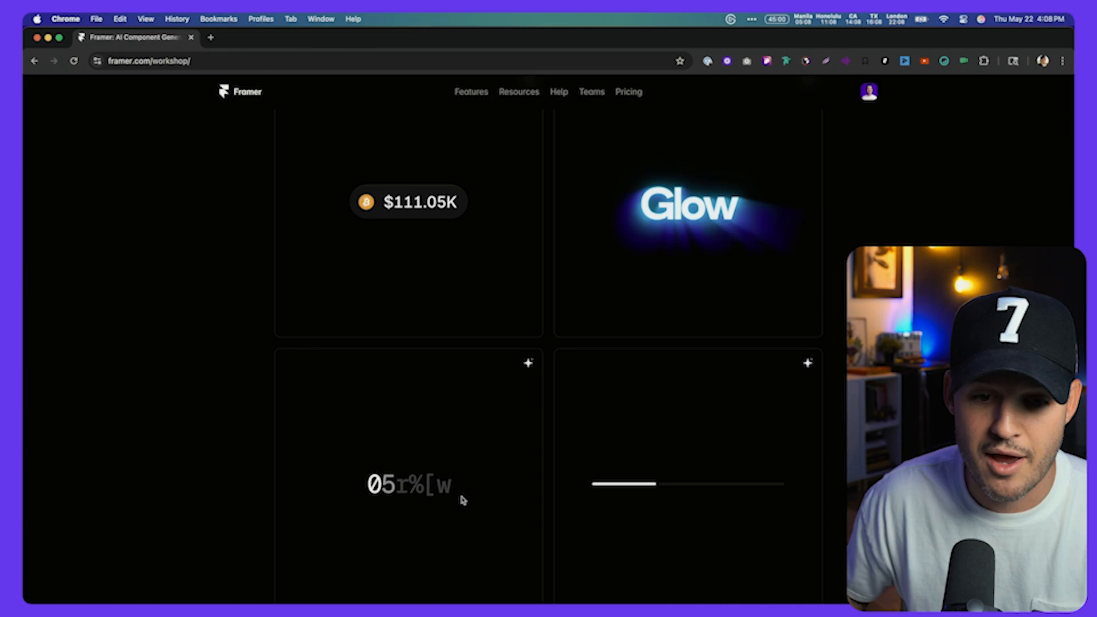
pyautogui.scroll(-8, 463, 500)
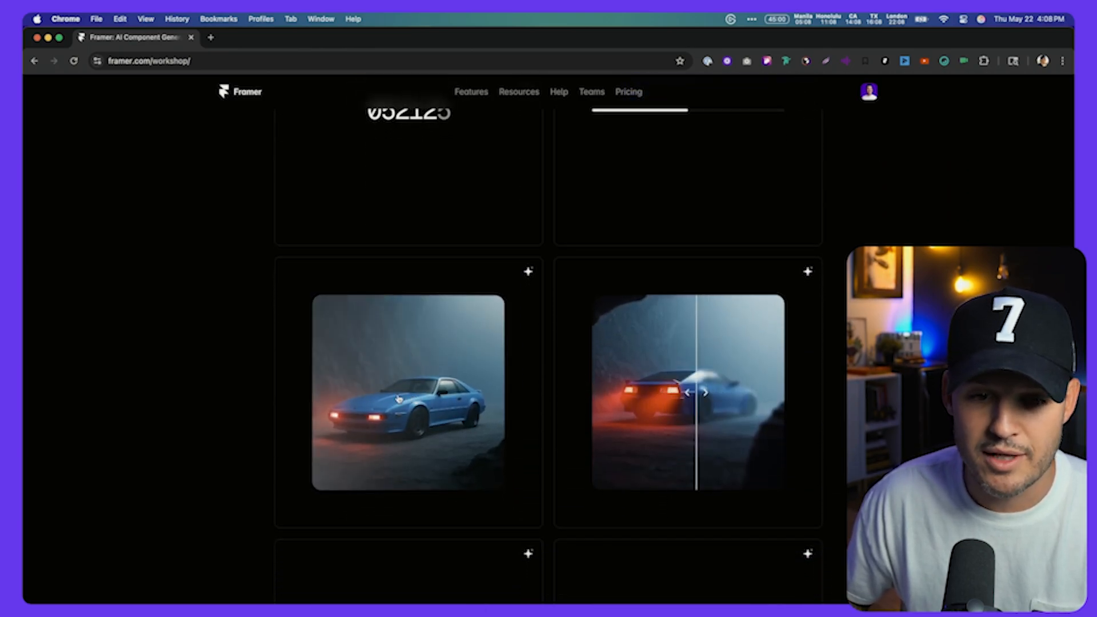
pyautogui.moveTo(690, 392); pyautogui.dragTo(751, 401)
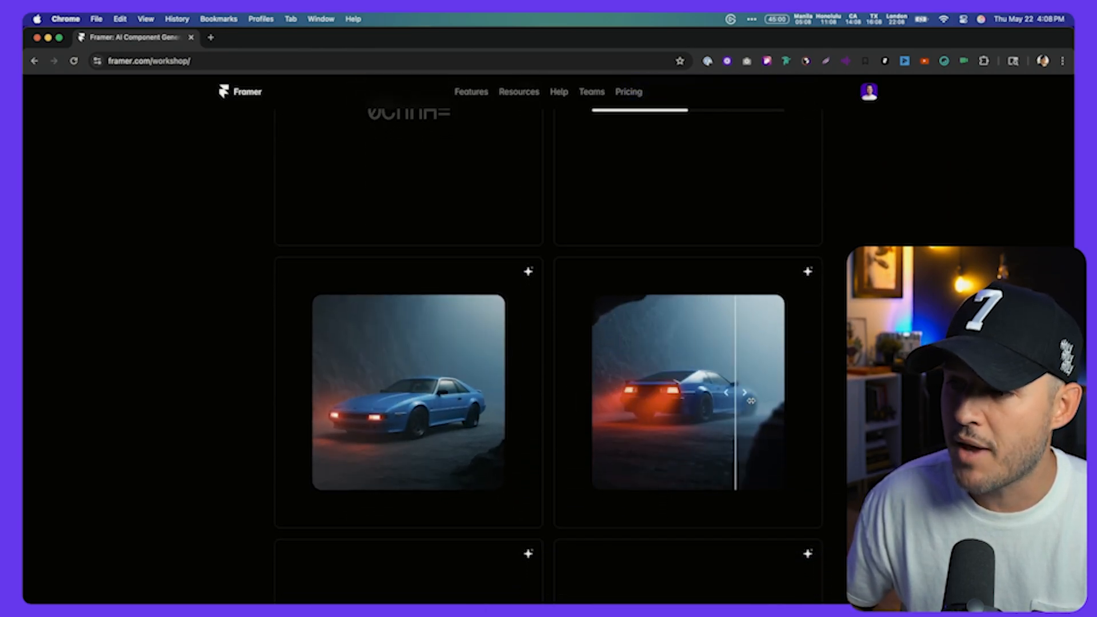
pyautogui.scroll(8, 703, 396)
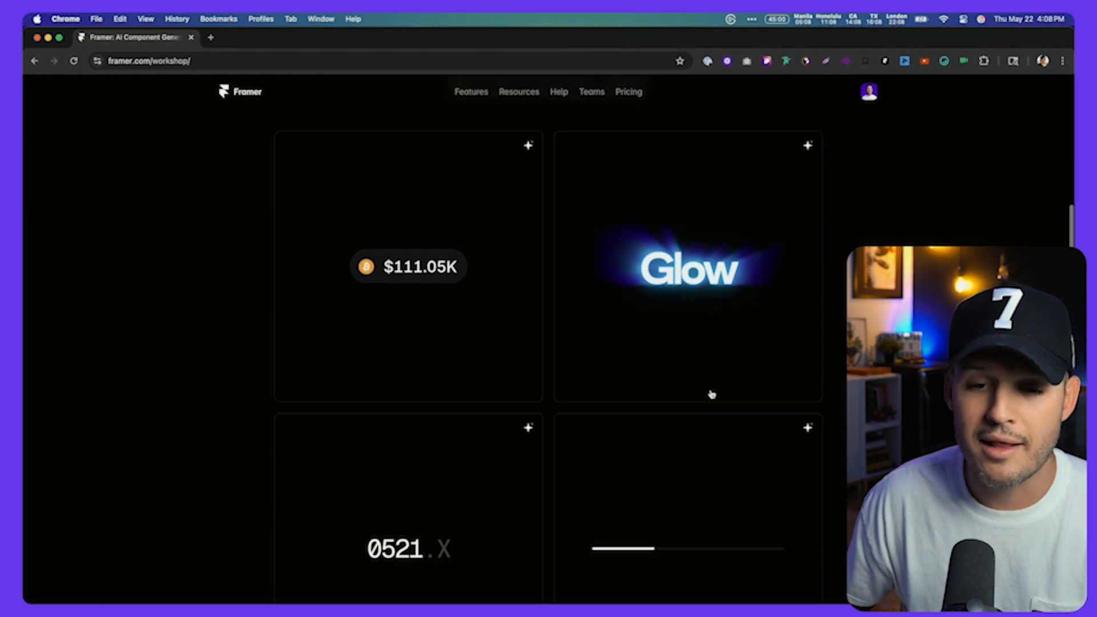
pyautogui.click(810, 145)
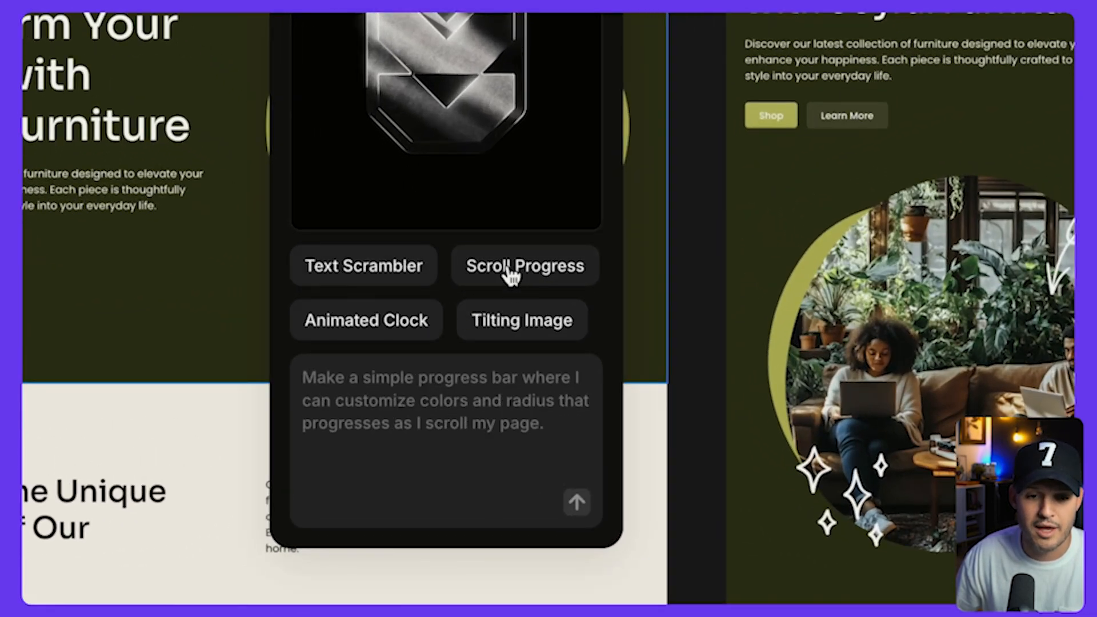
# - Generate a scroll progress bar with customizable colors and radius in Workshop, using the suggested Scroll Progress prompt
pyautogui.click(508, 274)
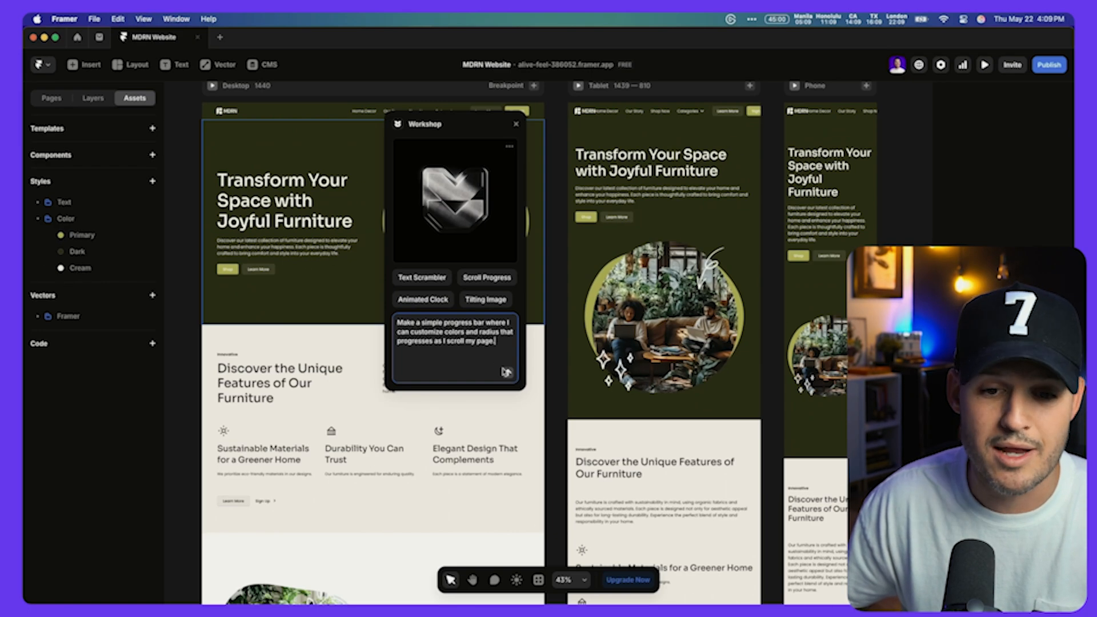
pyautogui.click(508, 375)
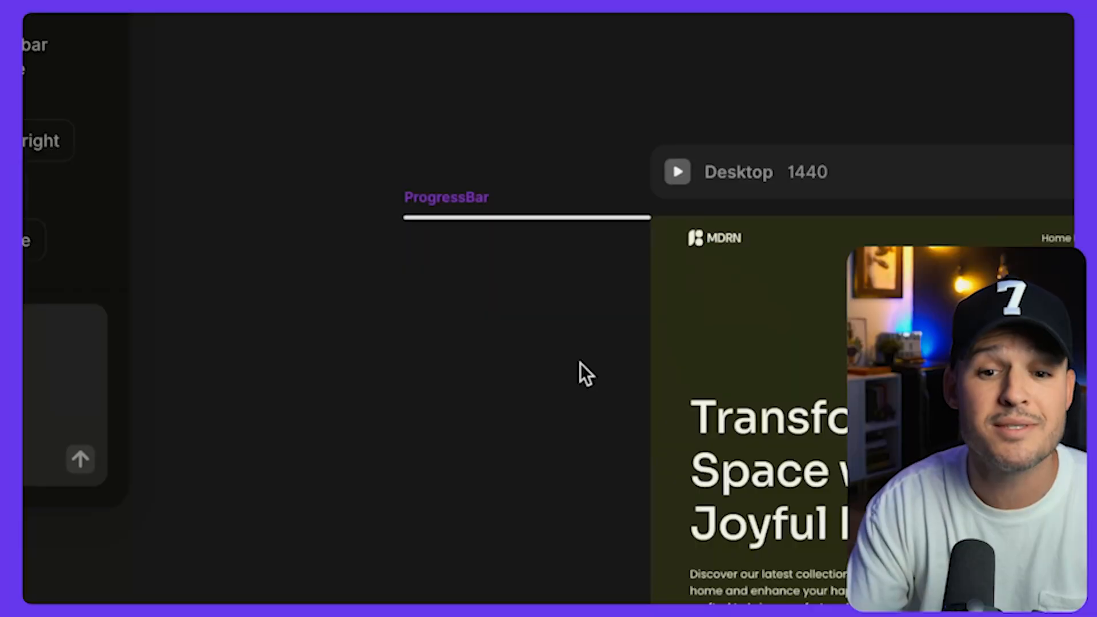
pyautogui.moveTo(389, 172); pyautogui.dragTo(383, 197)
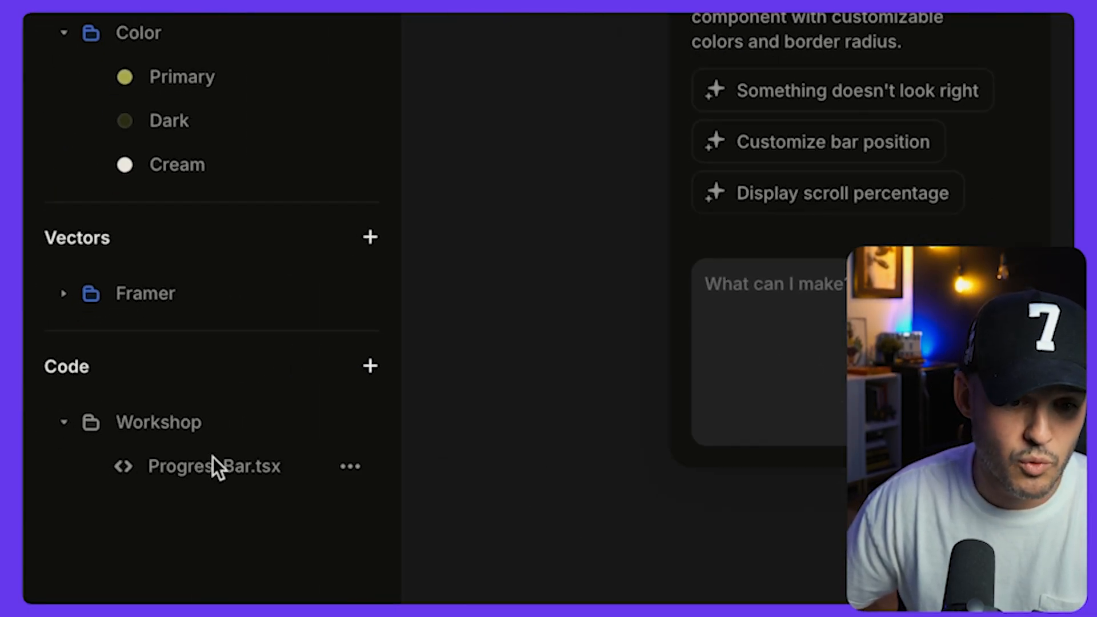
# - Examine the generated code in ProgressBar.tsx, and return to the Home page canvas
pyautogui.click(217, 467)
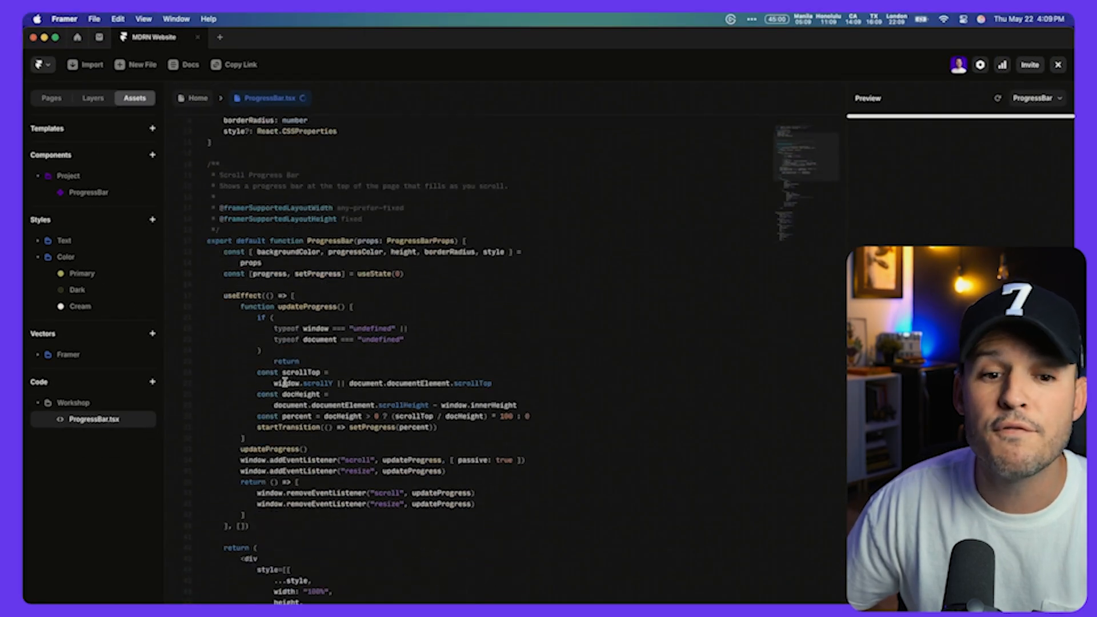
pyautogui.scroll(-15, 284, 382)
pyautogui.scroll(10, 284, 382)
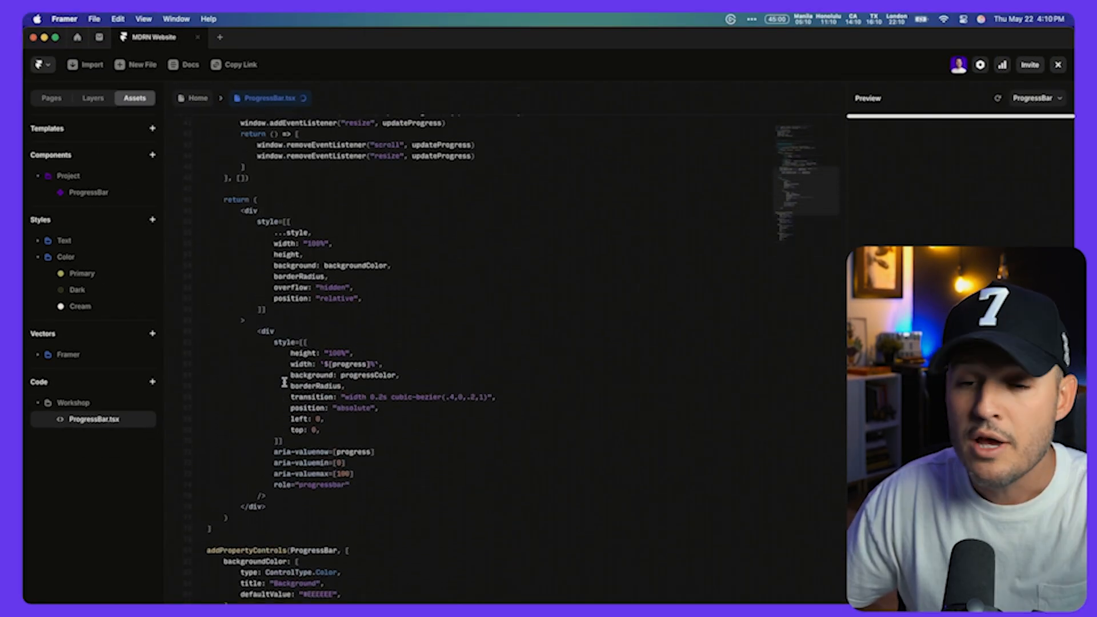
pyautogui.scroll(1, 284, 382)
pyautogui.scroll(12, 284, 382)
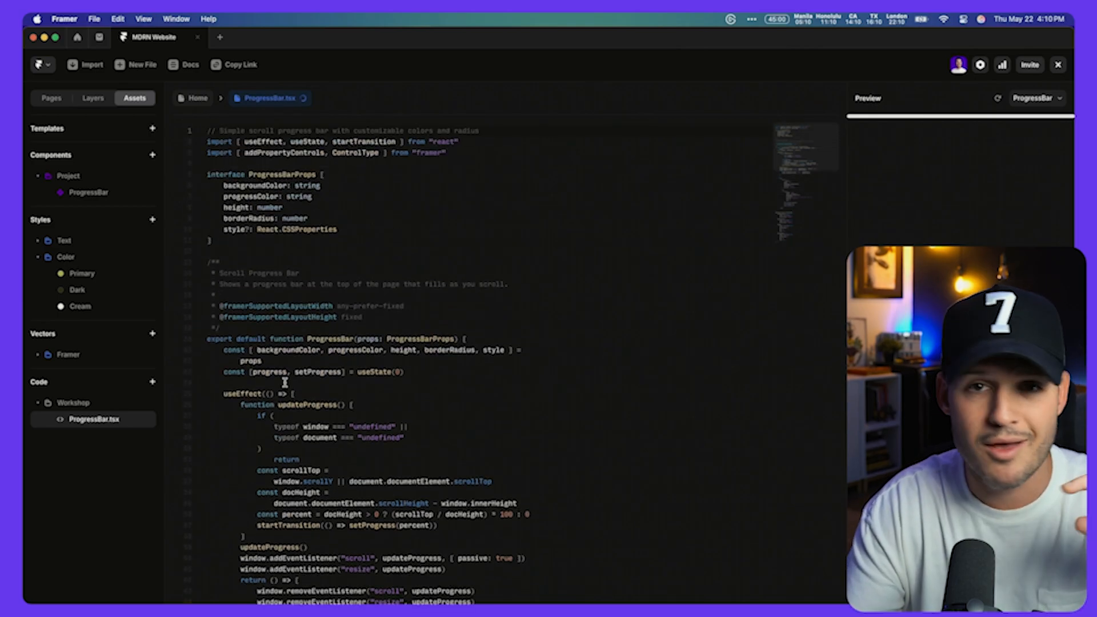
pyautogui.click(197, 102)
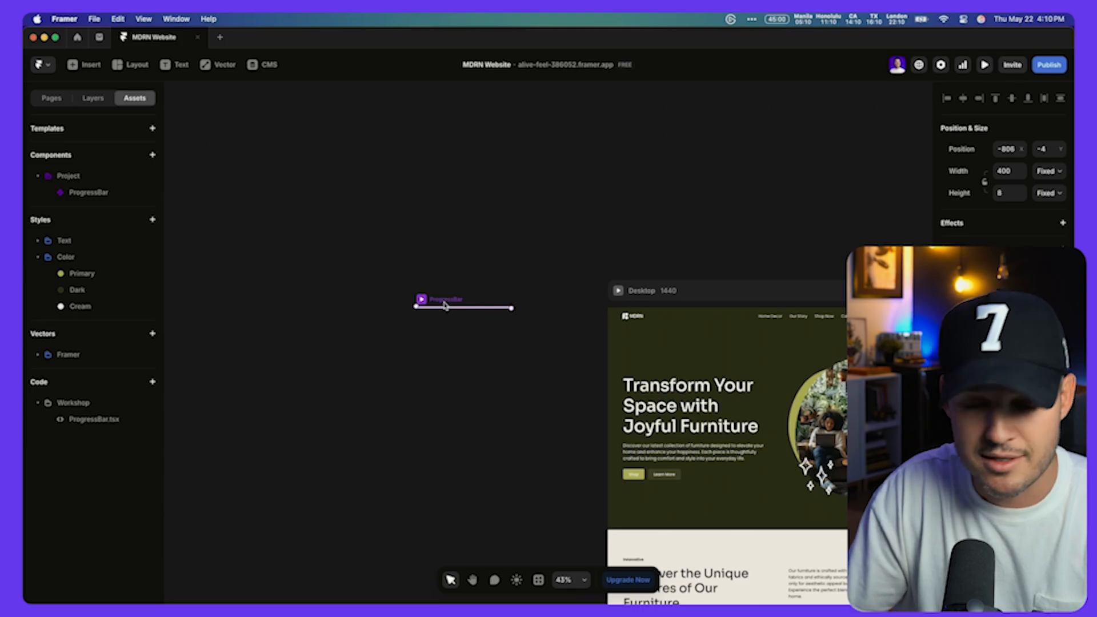
# - Reopen Workshop for the selected progress bar to view its conversation and suggested follow-ups, and close it
pyautogui.press('super+k')
pyautogui.click(458, 392)
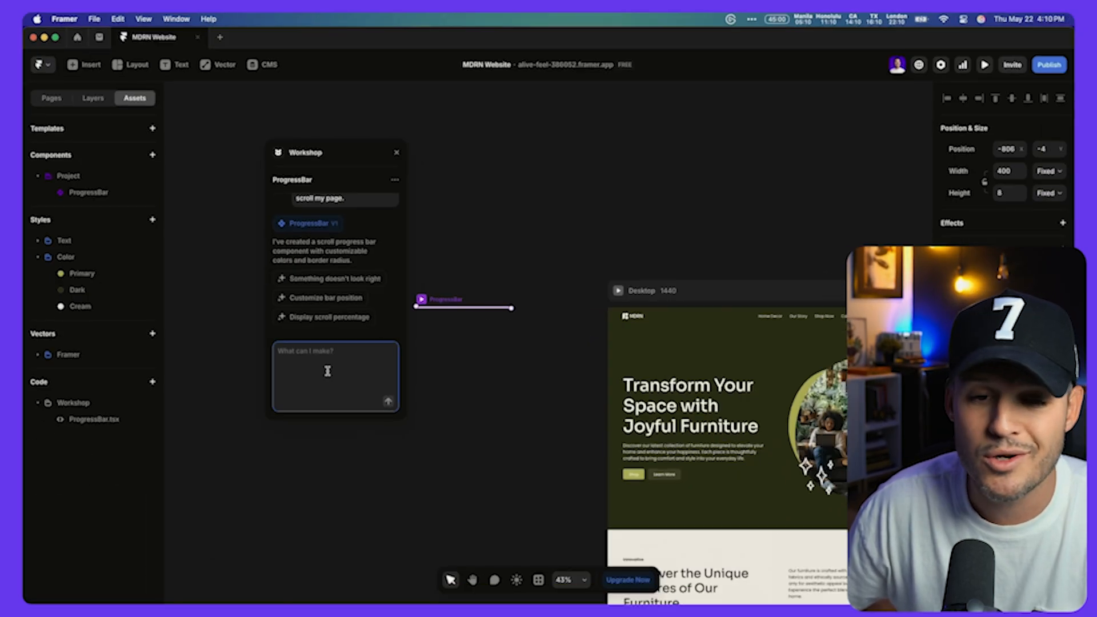
pyautogui.click(397, 155)
# - Place the progress bar on the Desktop page and move its layer out of the Navbar to directly under Desktop, above Home
pyautogui.hscroll(3, 423, 174)
pyautogui.scroll(-2, 423, 175)
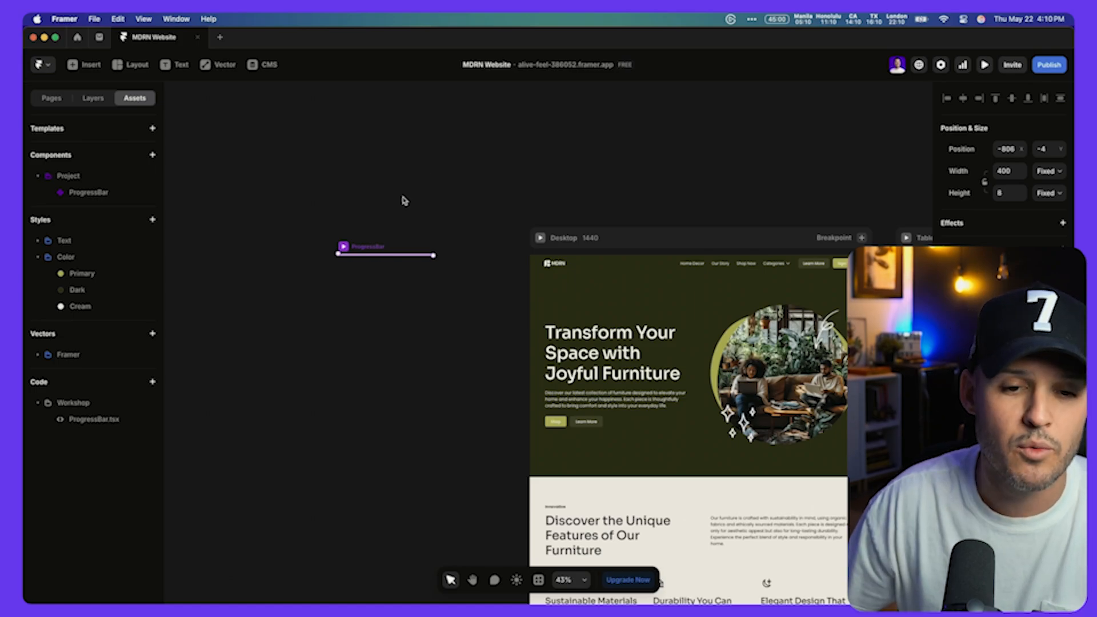
pyautogui.moveTo(406, 249); pyautogui.dragTo(703, 258)
pyautogui.click(102, 102)
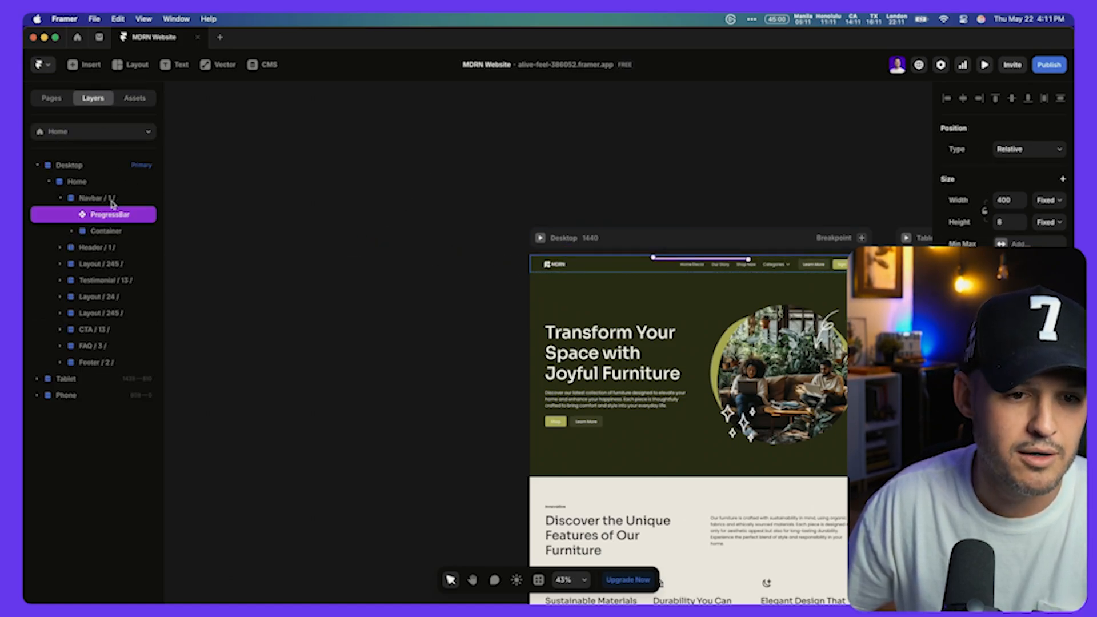
pyautogui.moveTo(89, 175); pyautogui.dragTo(89, 174)
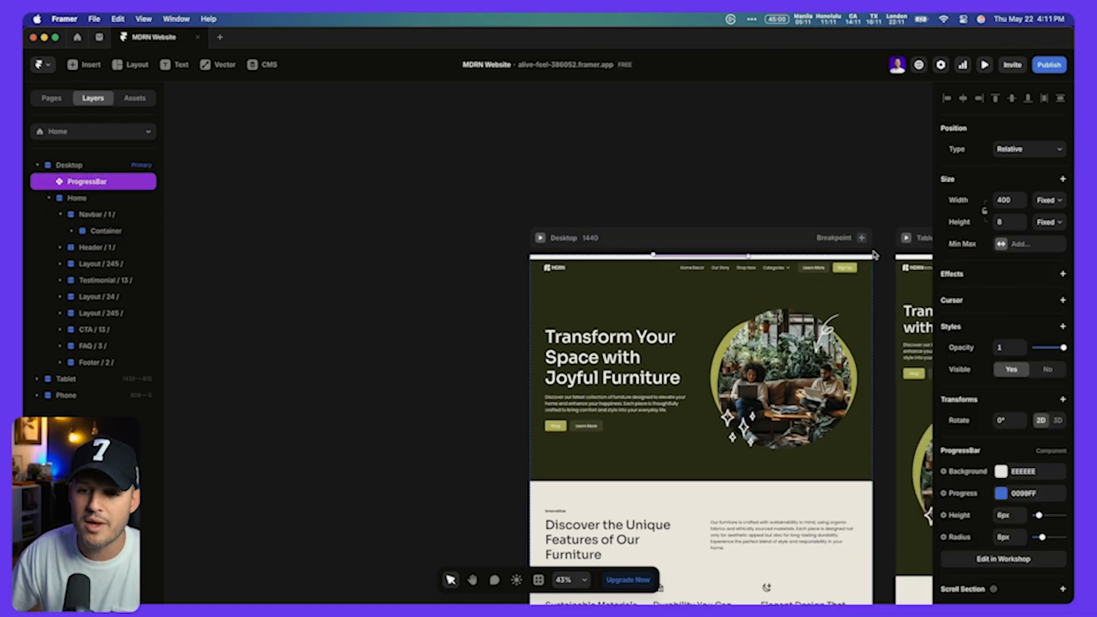
# - Set the progress bar's position type to Fixed and pin it only to the bottom with an offset of 0
pyautogui.click(1012, 154)
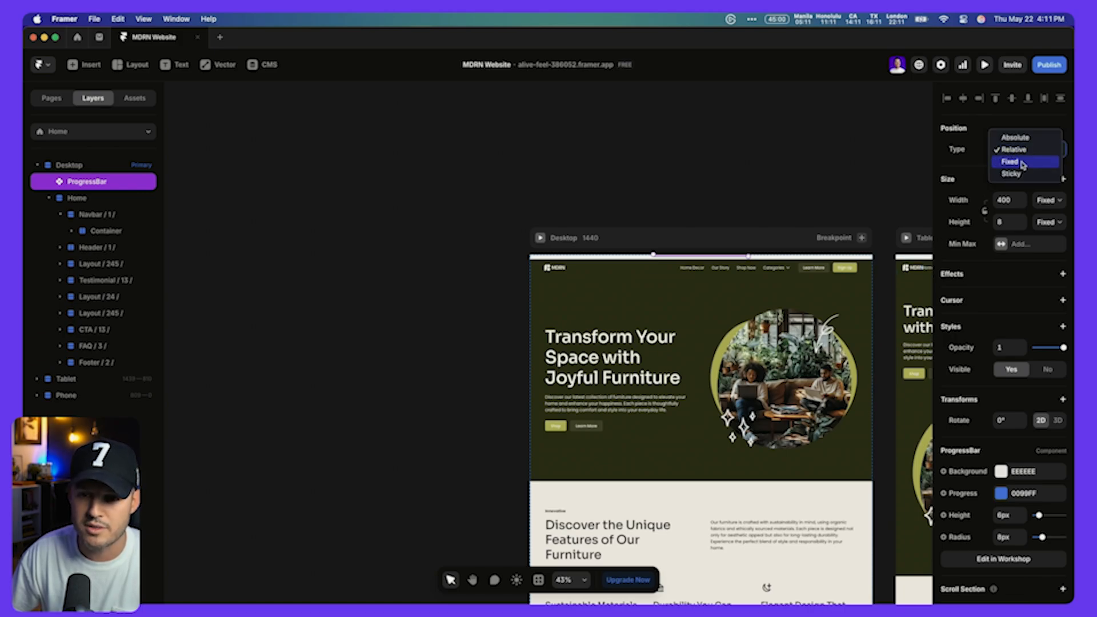
pyautogui.click(1011, 161)
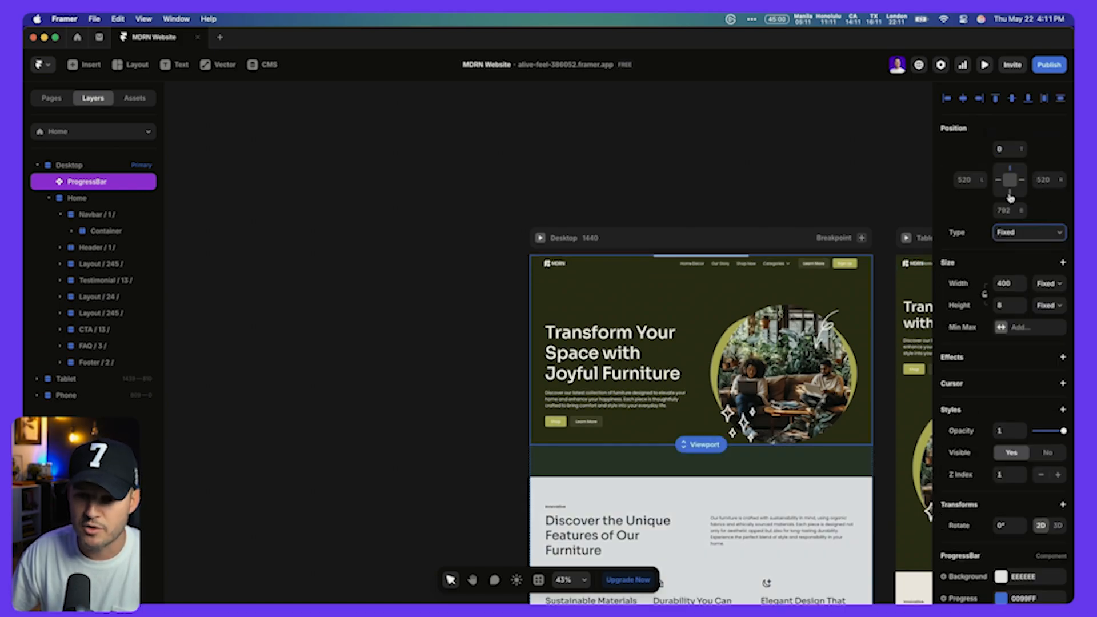
pyautogui.click(1010, 192)
pyautogui.click(1011, 170)
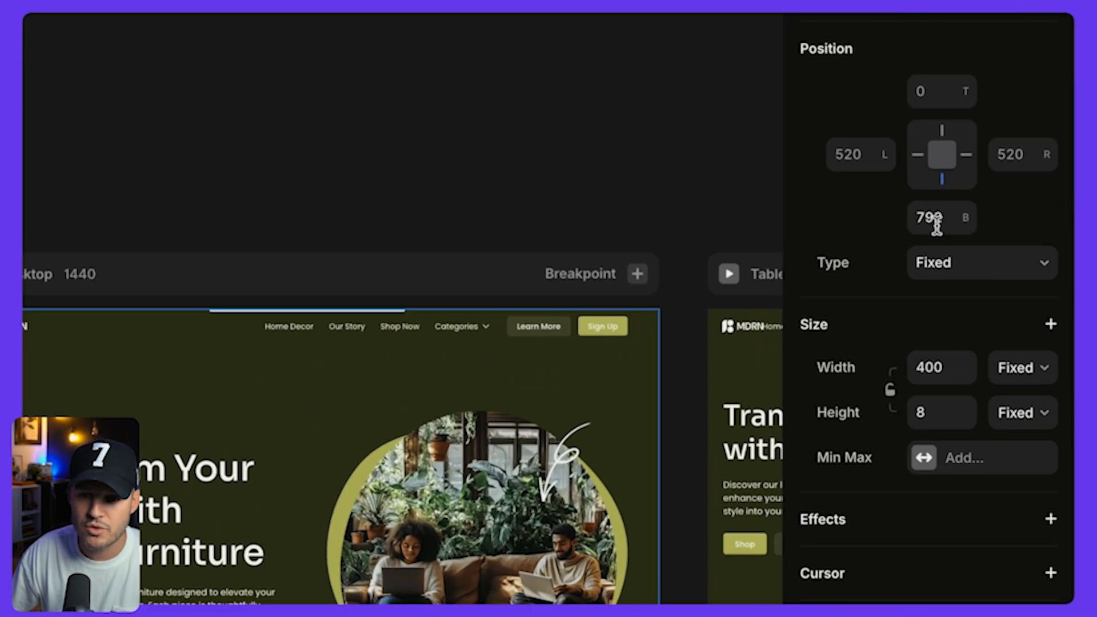
pyautogui.write('0')
pyautogui.press('Tab')
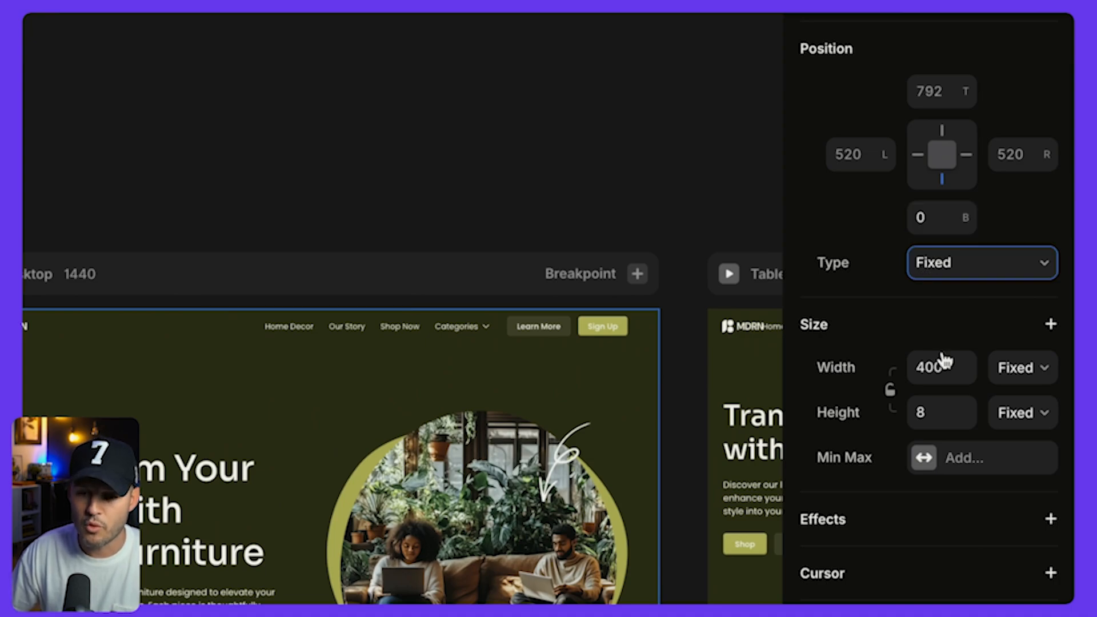
# - Make the progress bar's width relative at 100% so it spans the whole page
pyautogui.click(1038, 377)
pyautogui.click(1006, 392)
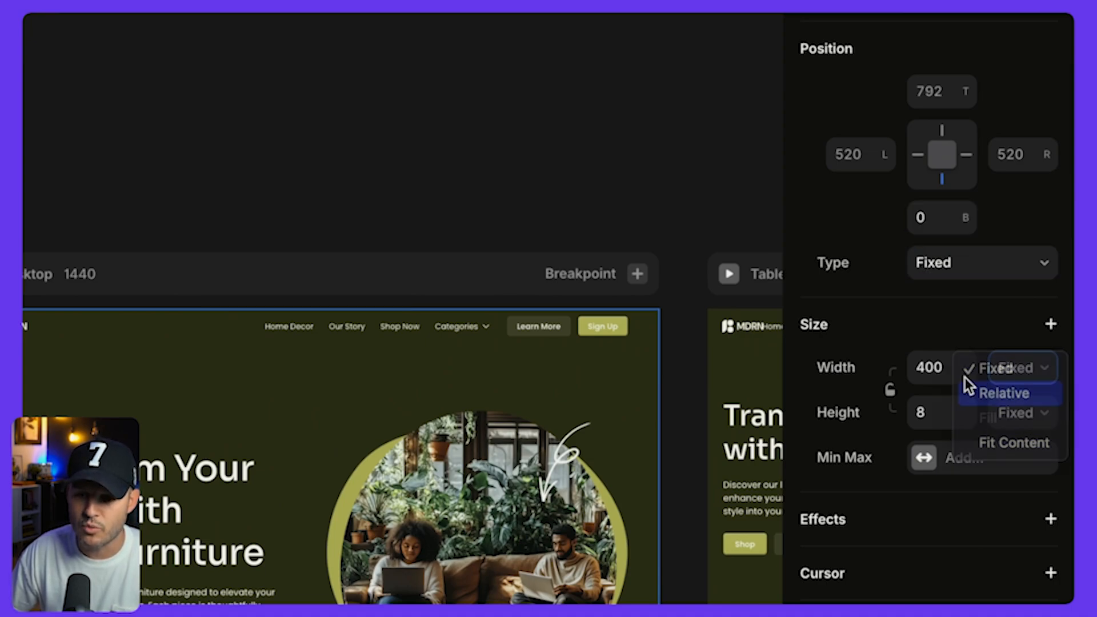
pyautogui.click(938, 367)
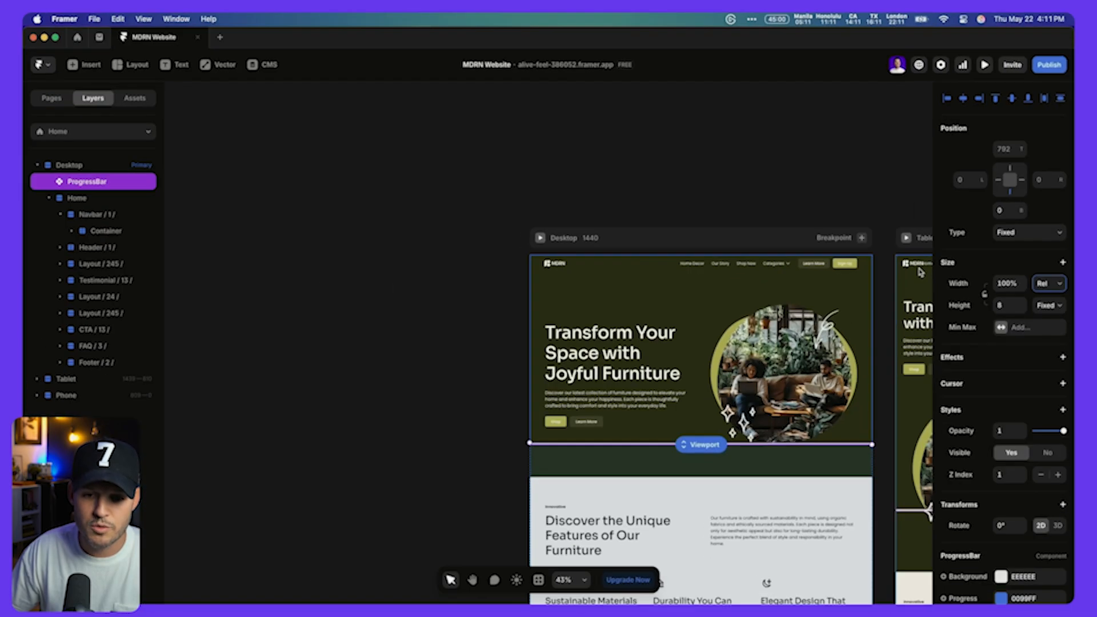
# - Inspect the progress bar's placement in the viewport, and preview the Desktop page down to the footer to check its scroll behaviour
pyautogui.scroll(-4, 754, 343)
pyautogui.scroll(2, 661, 462)
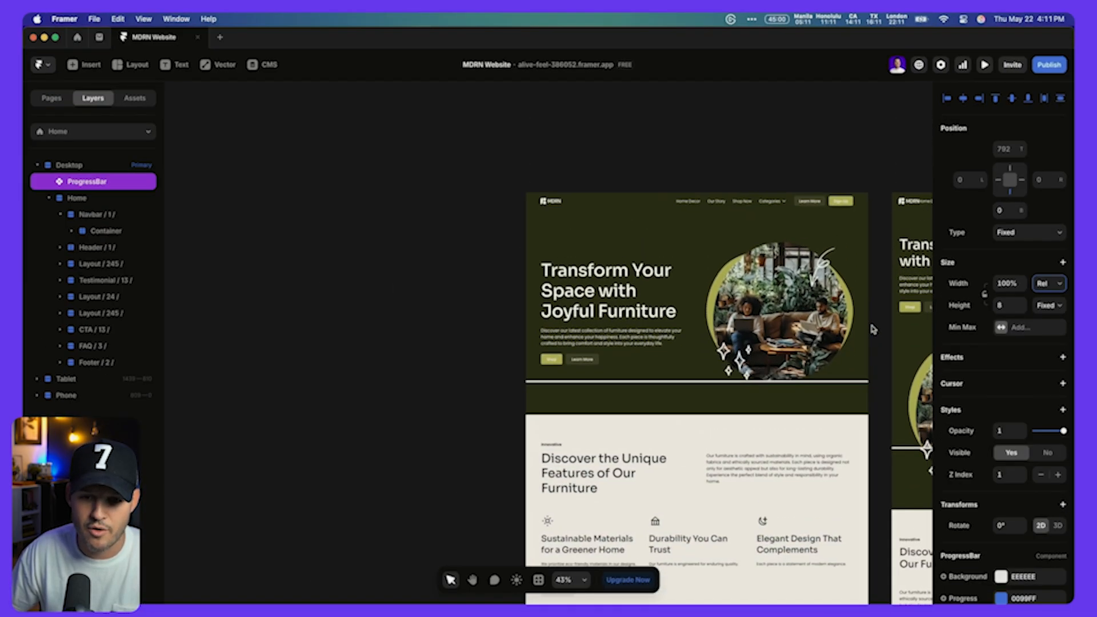
pyautogui.scroll(-1, 873, 330)
pyautogui.scroll(5, 869, 332)
pyautogui.scroll(-2, 860, 332)
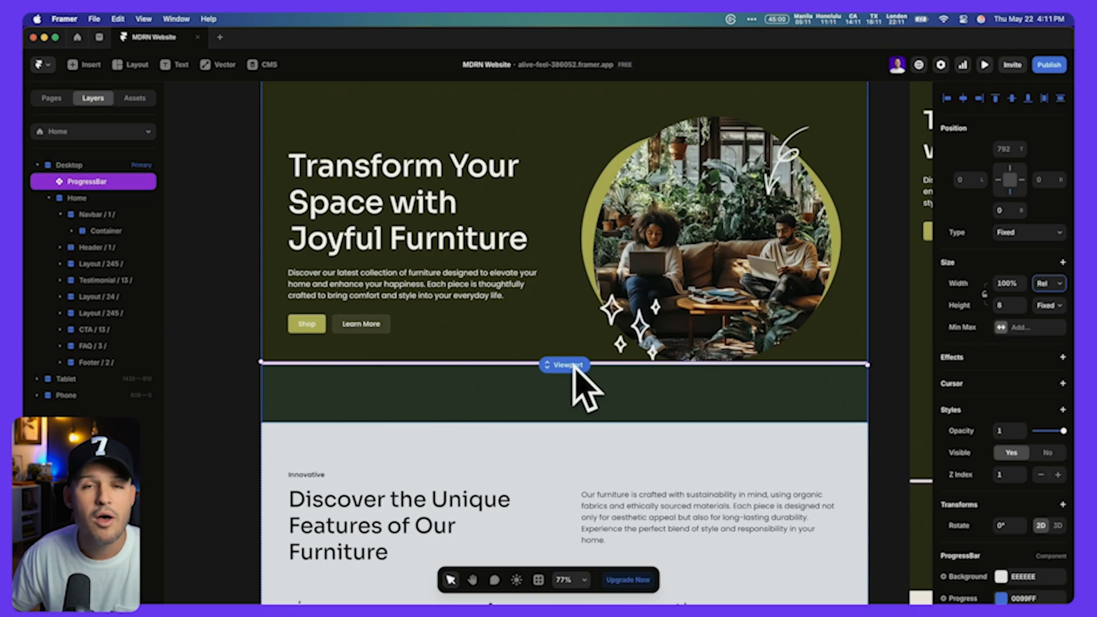
pyautogui.scroll(3, 572, 368)
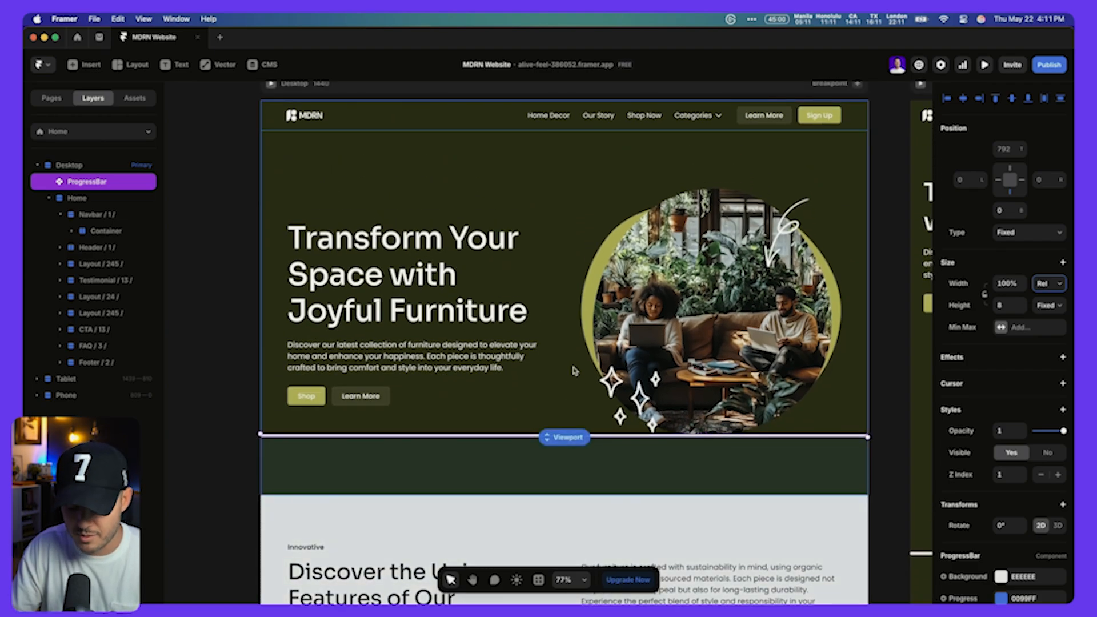
pyautogui.press('super+p')
pyautogui.scroll(-10, 547, 380)
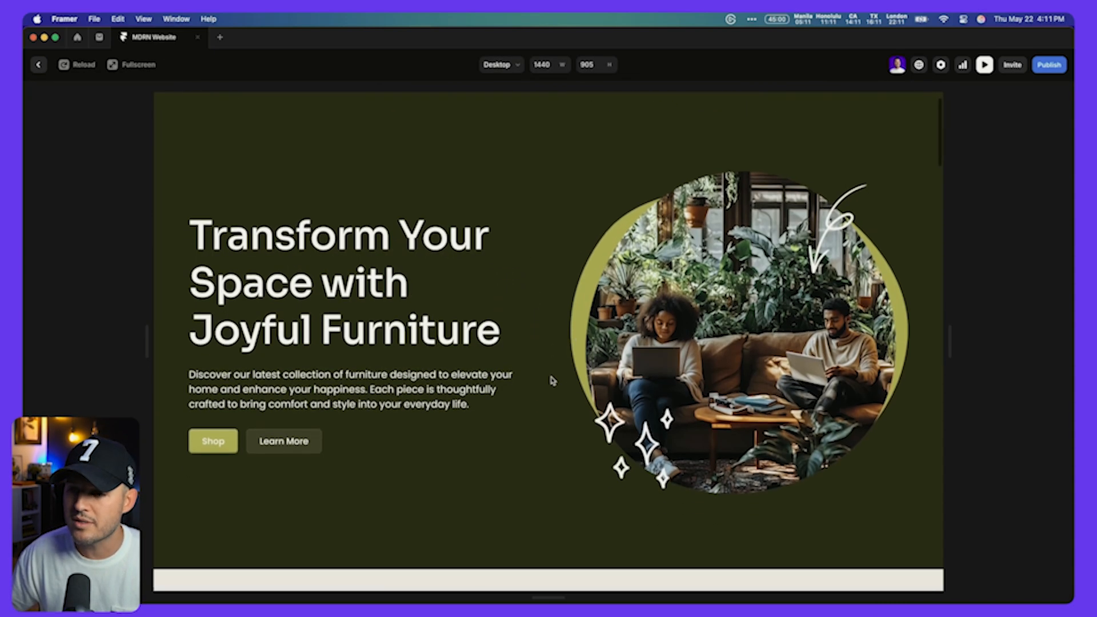
pyautogui.scroll(-15, 552, 381)
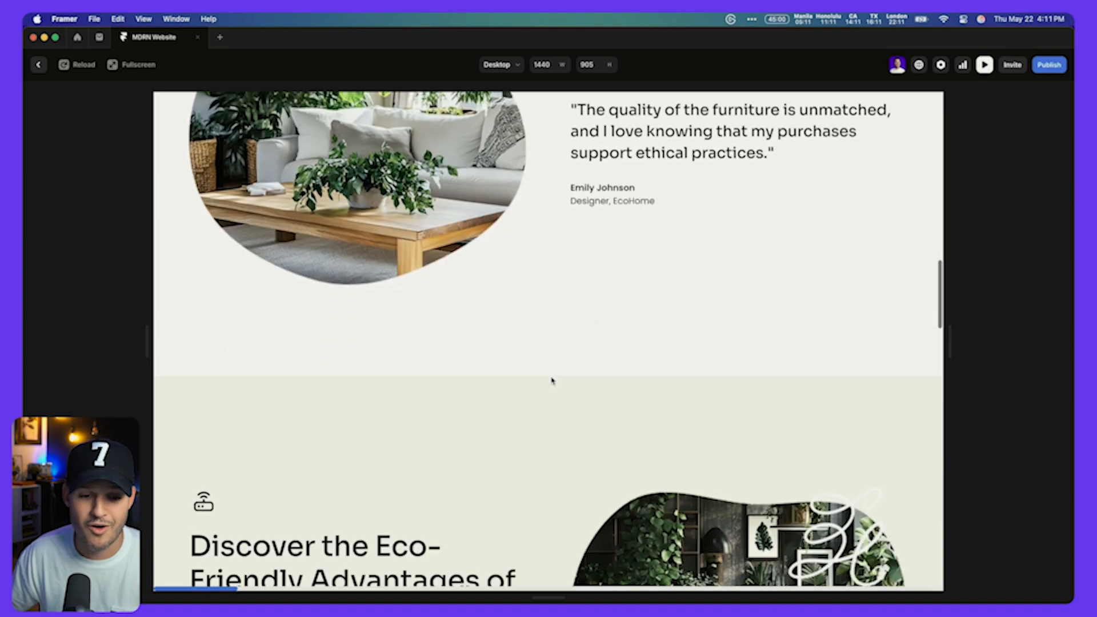
pyautogui.scroll(-5, 552, 381)
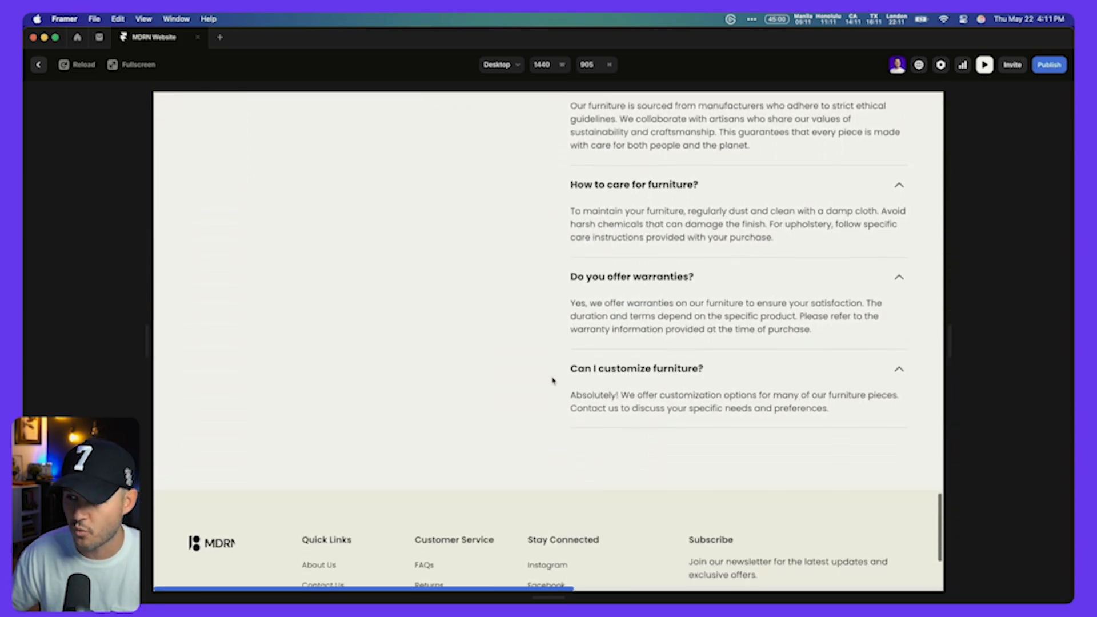
# - Check the progress bar while moving back up the previewed page to its start, and return to the canvas
pyautogui.scroll(20, 552, 380)
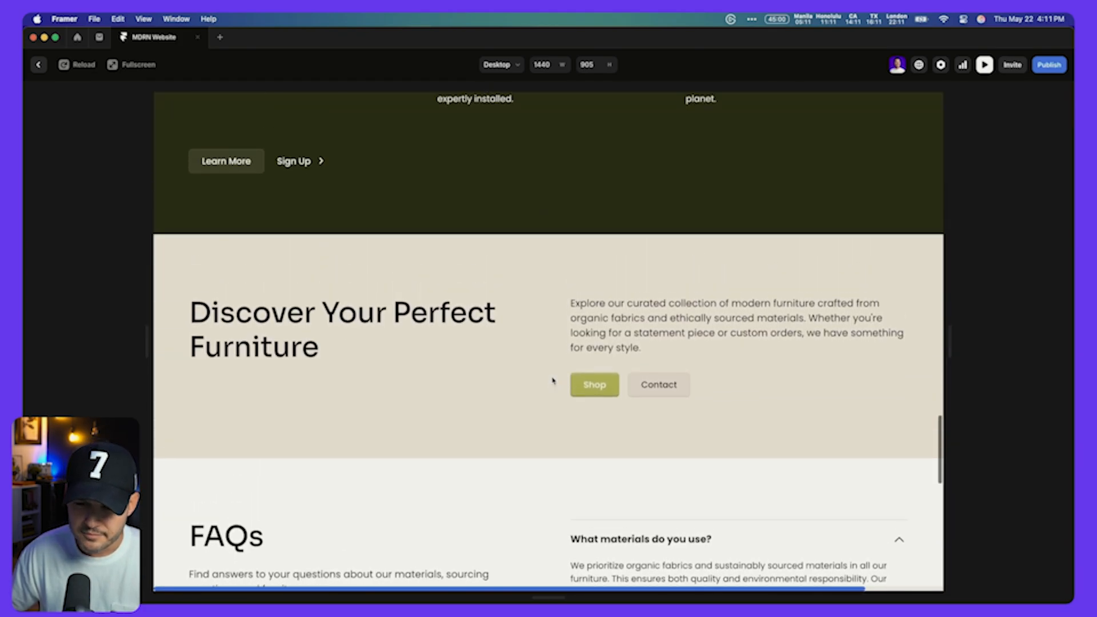
pyautogui.scroll(10, 553, 380)
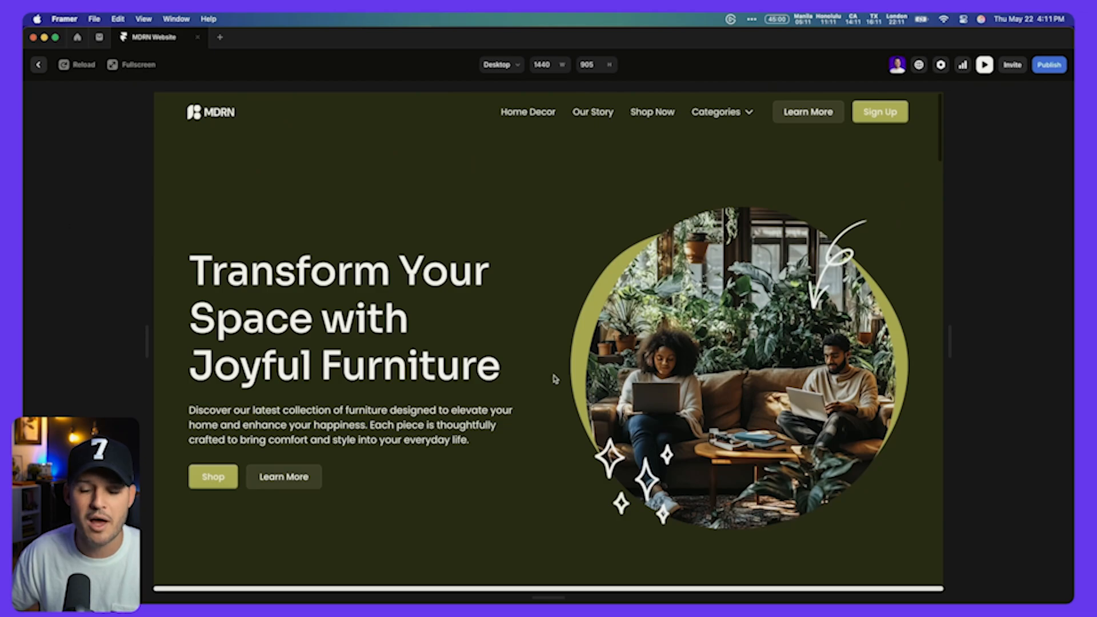
pyautogui.press('Escape')
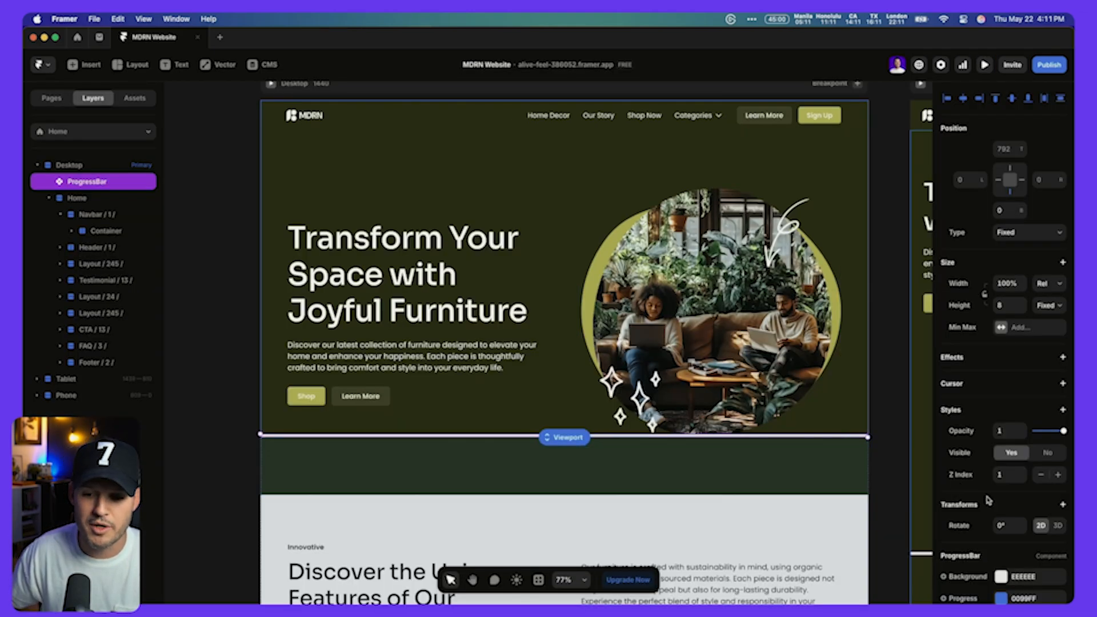
# - Set the progress bar's background to Cream and its progress colour to Primary, and reduce its corner radius
pyautogui.scroll(-3, 987, 502)
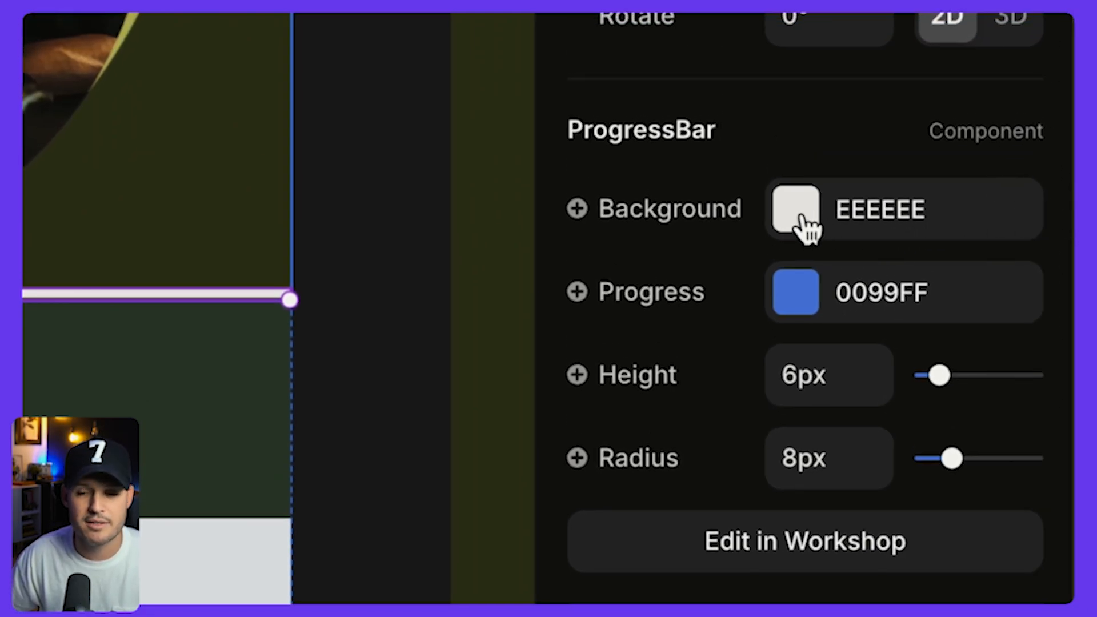
pyautogui.click(799, 220)
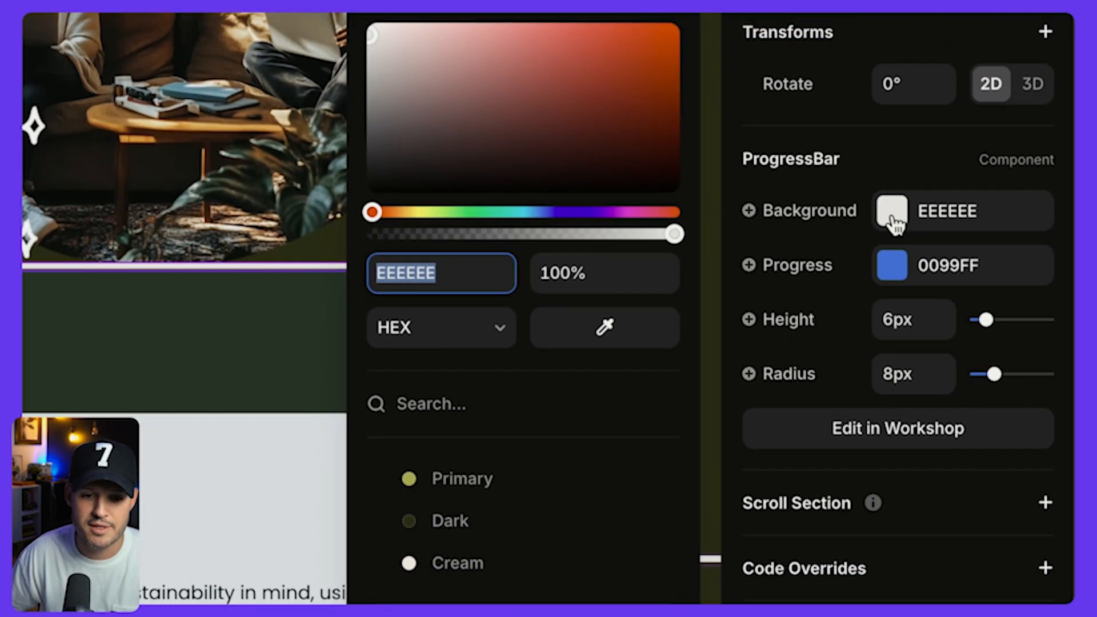
pyautogui.click(476, 561)
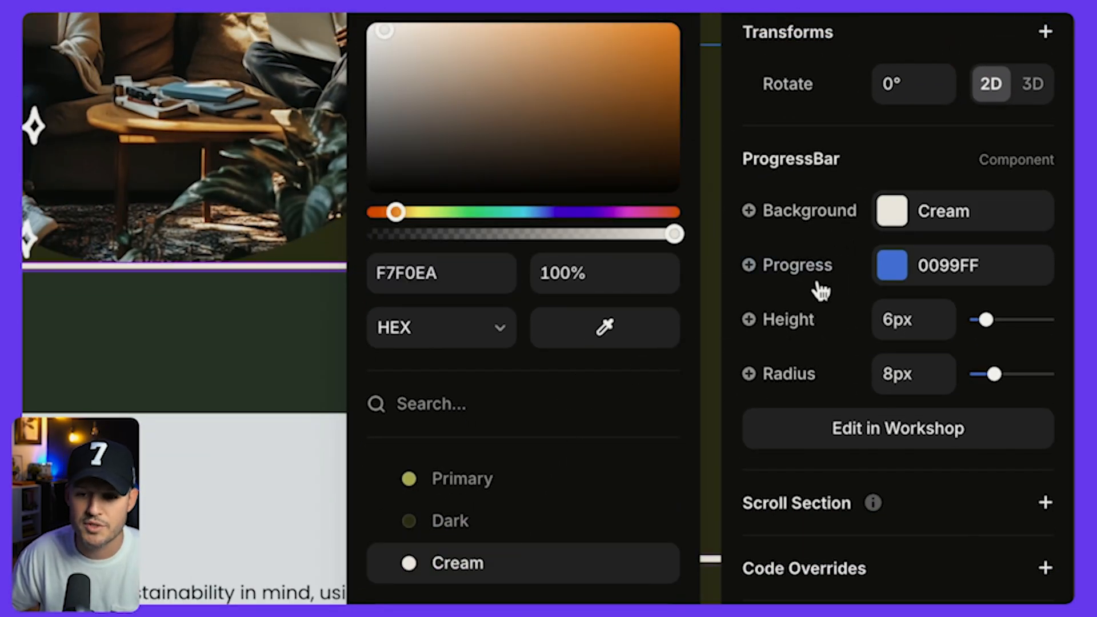
pyautogui.click(891, 268)
pyautogui.click(469, 482)
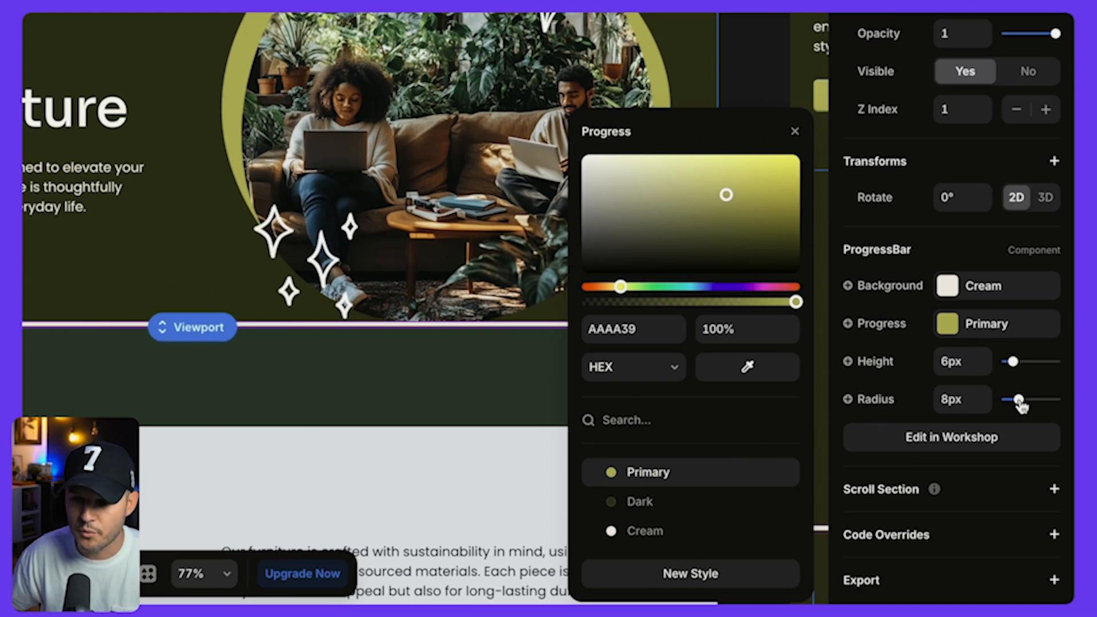
pyautogui.moveTo(1020, 401); pyautogui.dragTo(1004, 401)
pyautogui.click(950, 402)
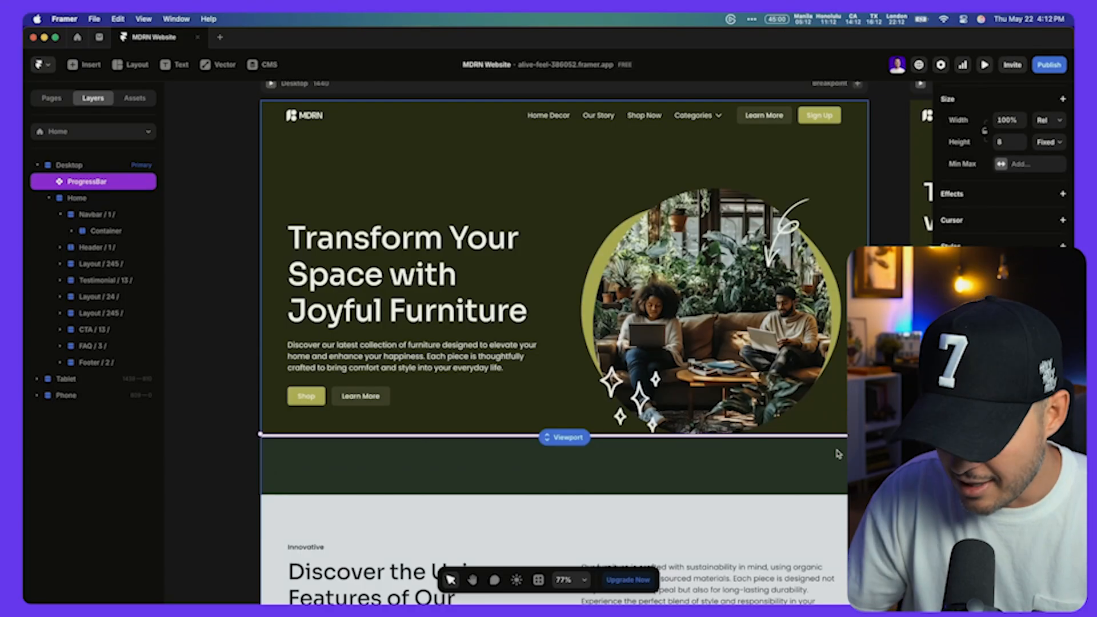
# - Preview the Desktop page to check the recoloured progress bar while moving down to the Services section and back
pyautogui.press('super+p')
pyautogui.scroll(-5, 777, 485)
pyautogui.scroll(-10, 777, 484)
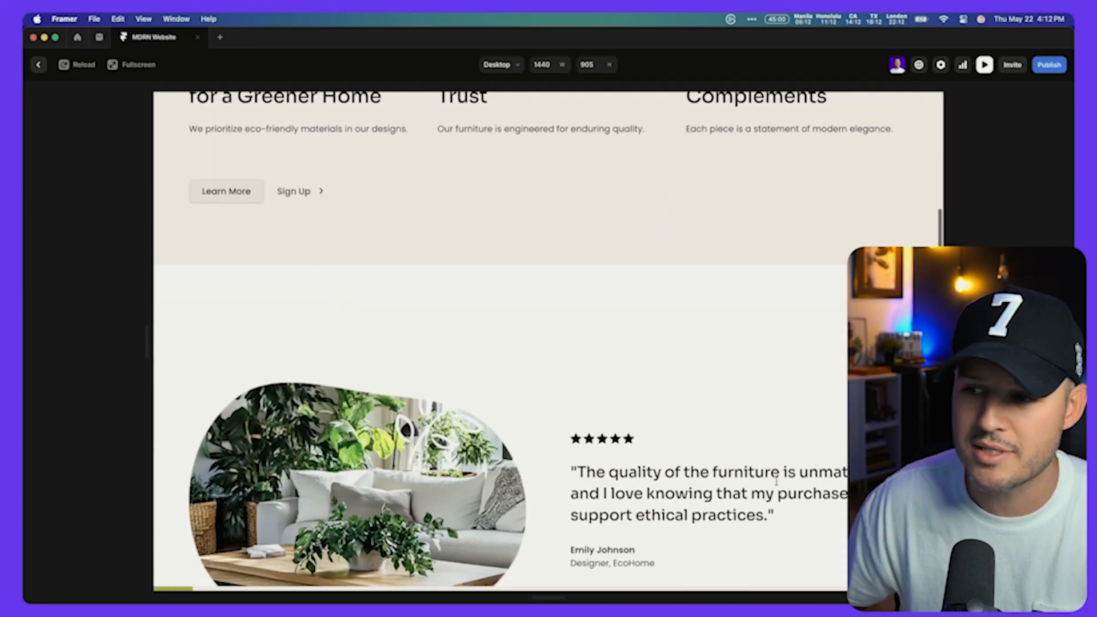
pyautogui.scroll(-10, 739, 472)
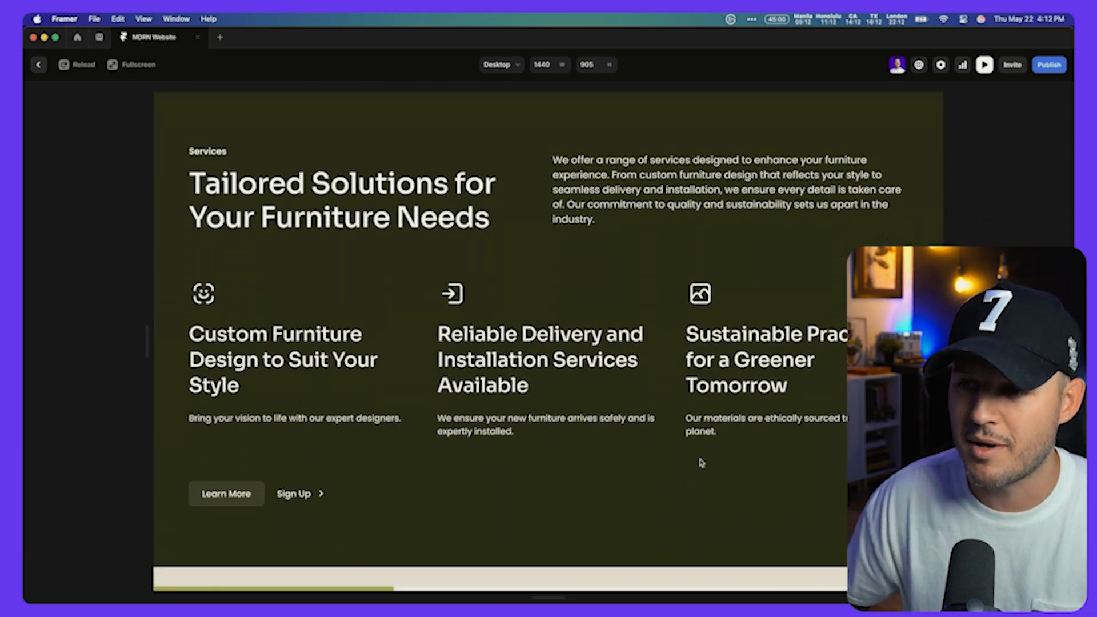
pyautogui.scroll(6, 702, 463)
pyautogui.scroll(15, 702, 463)
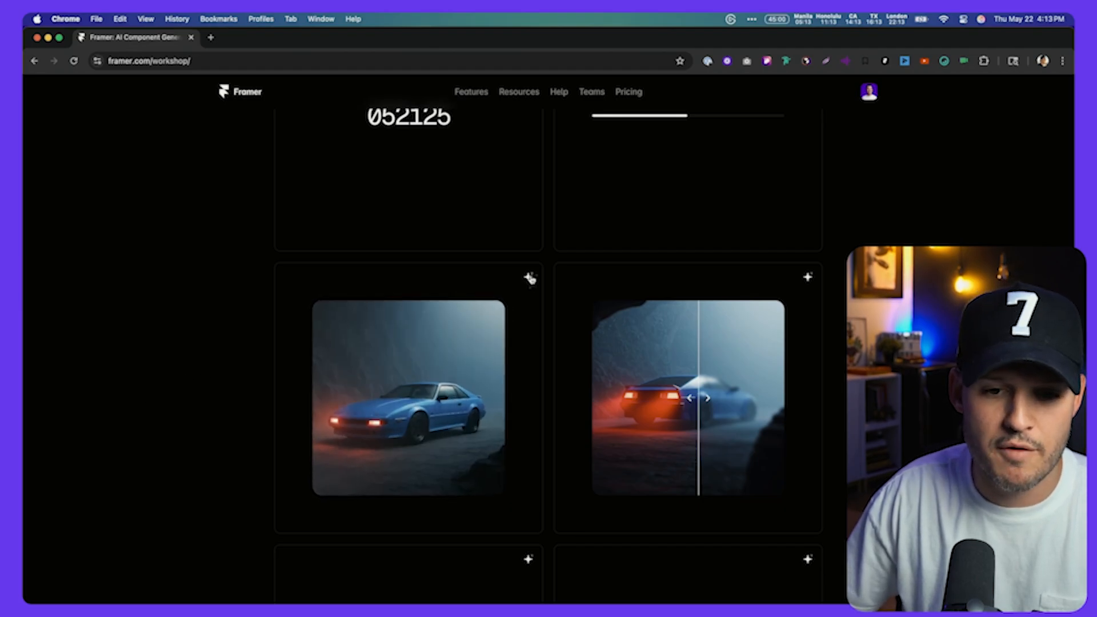
# - Copy the Image Tilt prompt from the Workshop web page and submit it in Framer's Workshop plugin to generate a 3D tilt card component
pyautogui.click(530, 277)
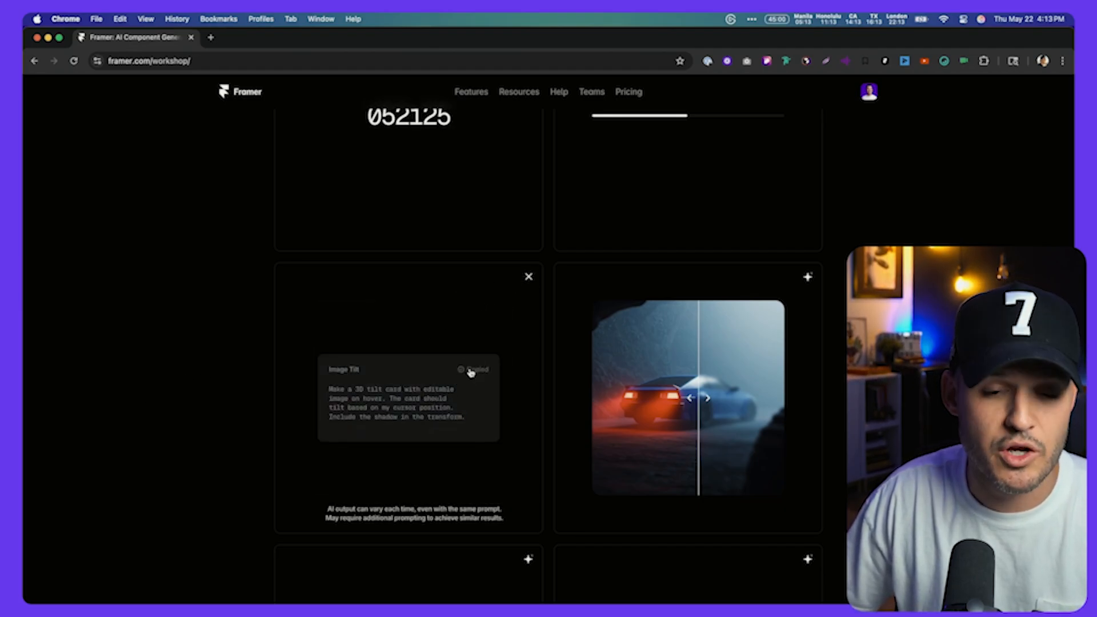
pyautogui.press('super+Tab')
pyautogui.click(635, 308)
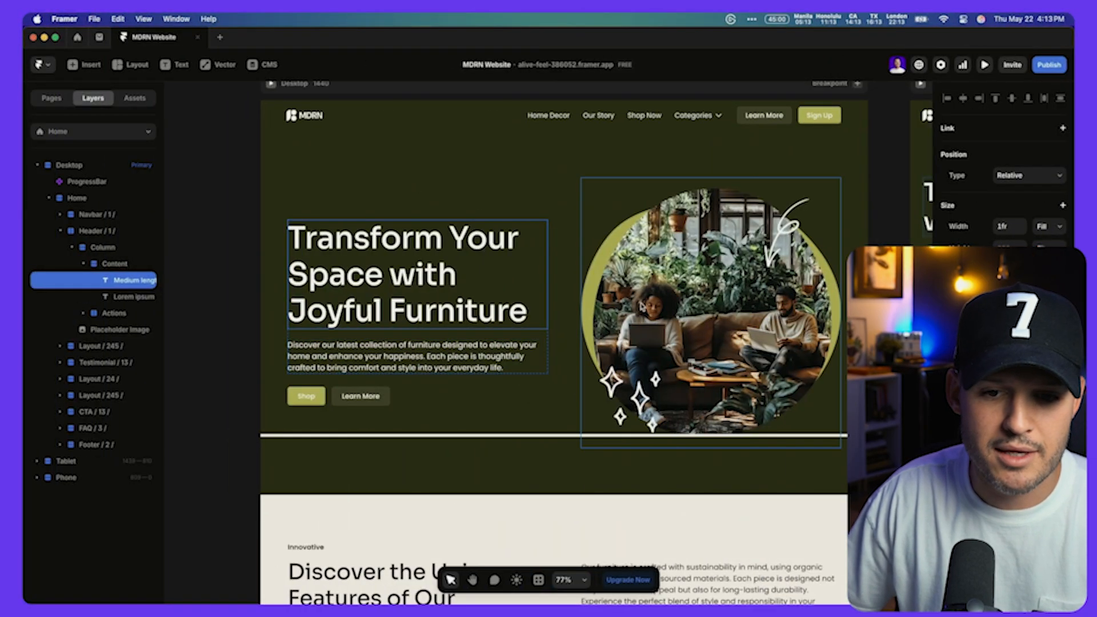
pyautogui.press('super+k')
pyautogui.press('Down')
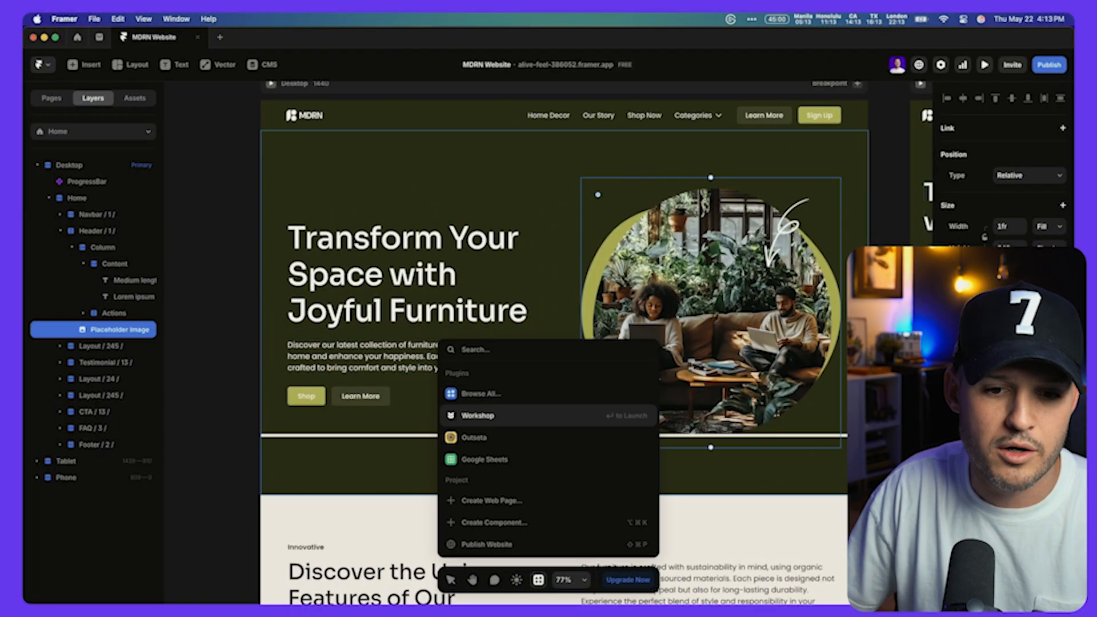
pyautogui.press('Return')
pyautogui.press('super+v')
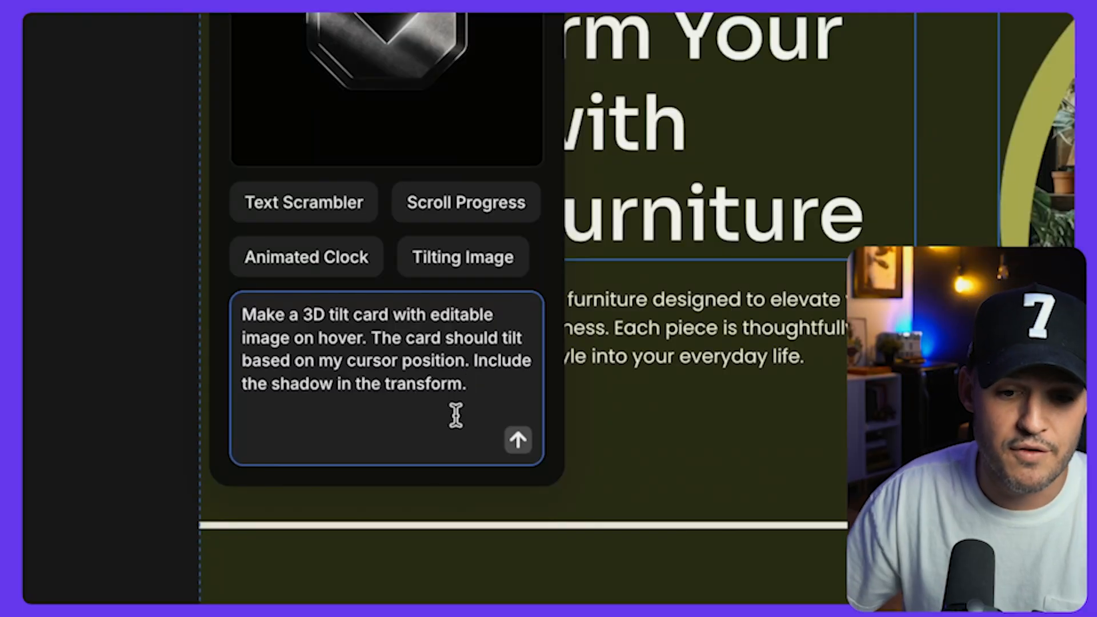
pyautogui.click(518, 440)
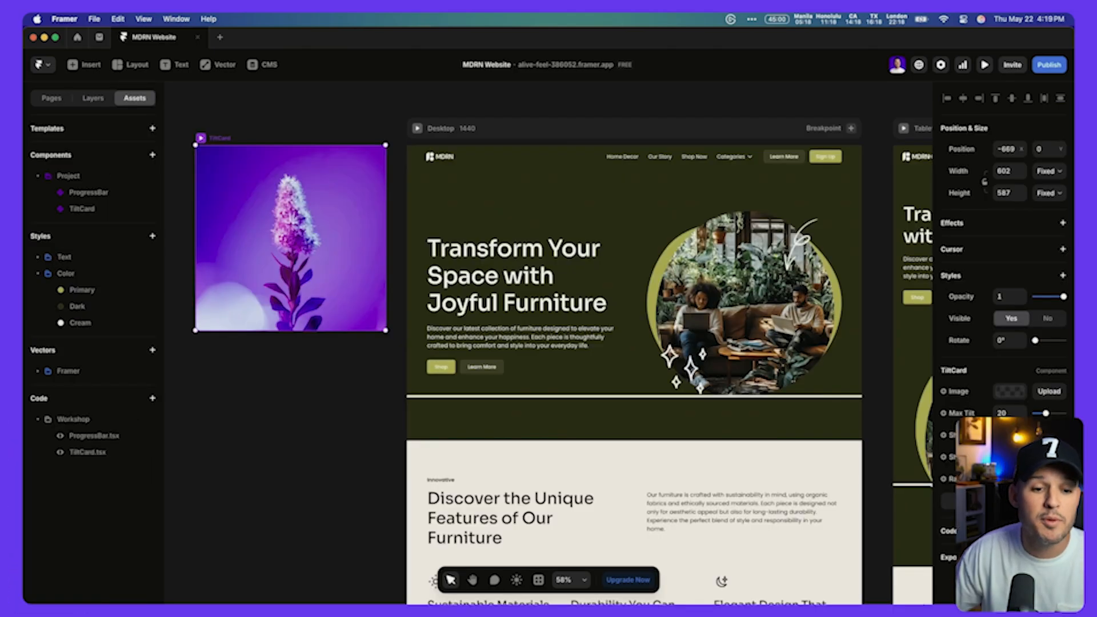
# - Examine the TiltCard.tsx code down to its property controls and preview the TiltCard component, then return to the Home canvas
pyautogui.click(87, 452)
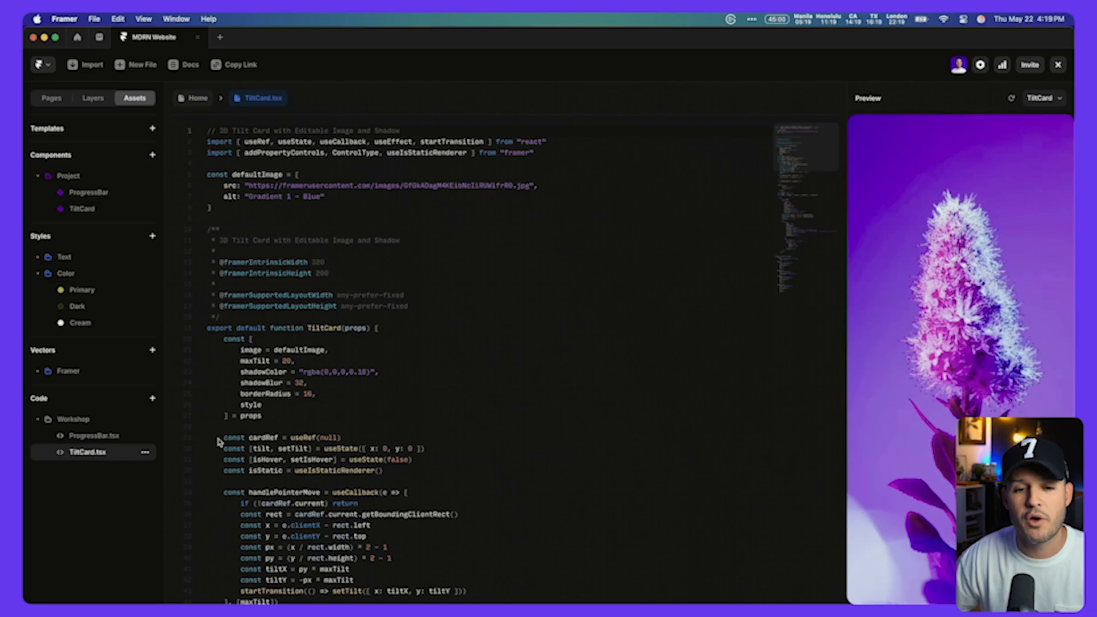
pyautogui.scroll(-20, 332, 443)
pyautogui.scroll(-5, 332, 443)
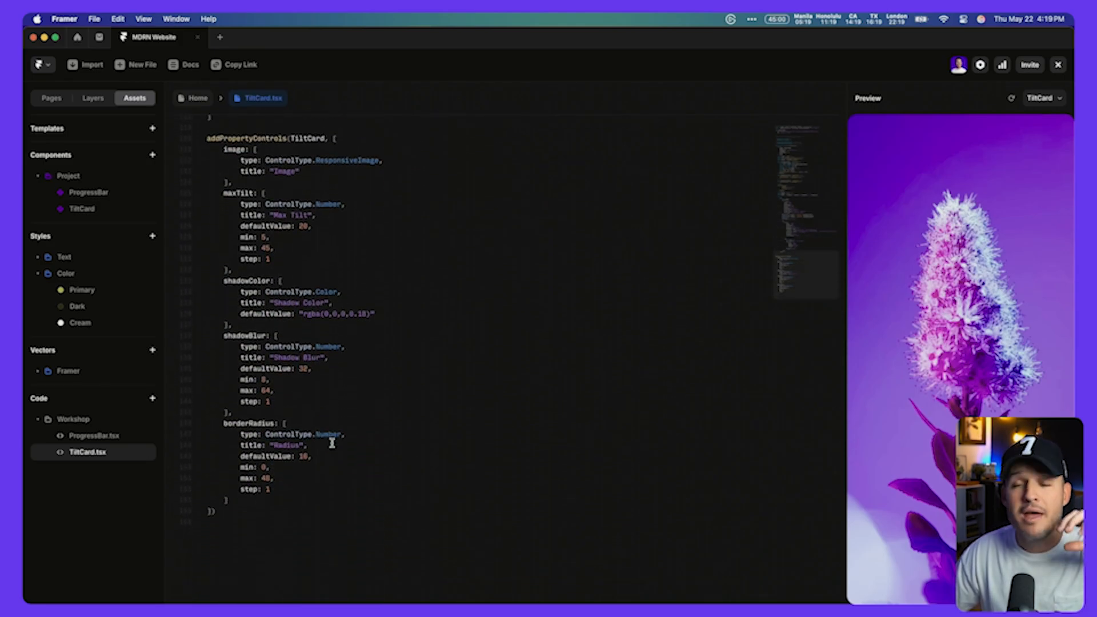
pyautogui.scroll(15, 332, 443)
pyautogui.scroll(15, 332, 443)
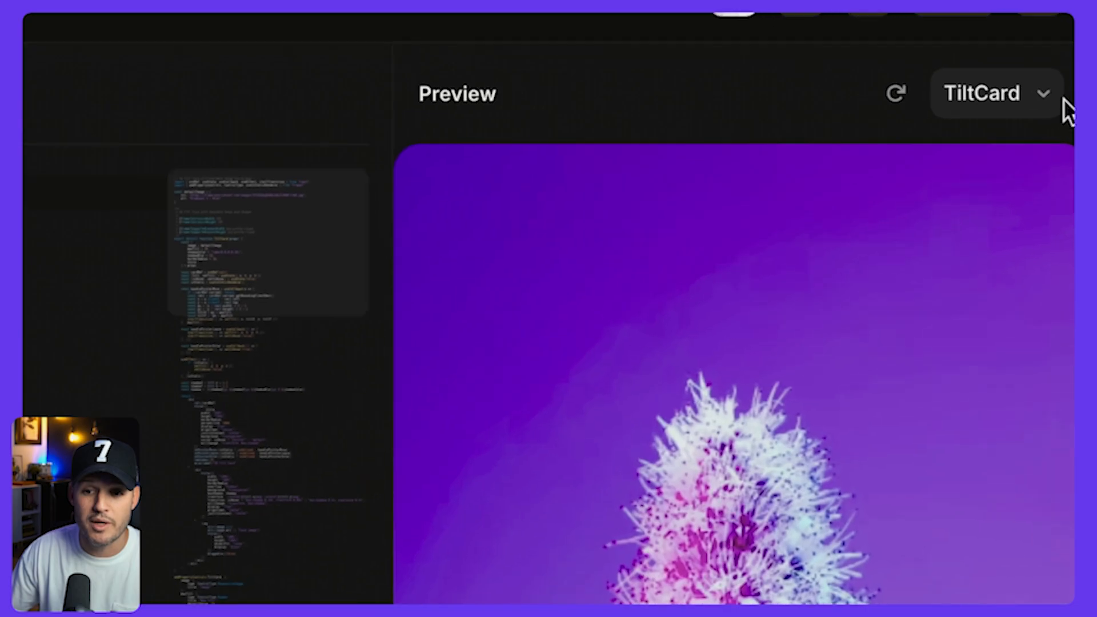
pyautogui.click(1059, 98)
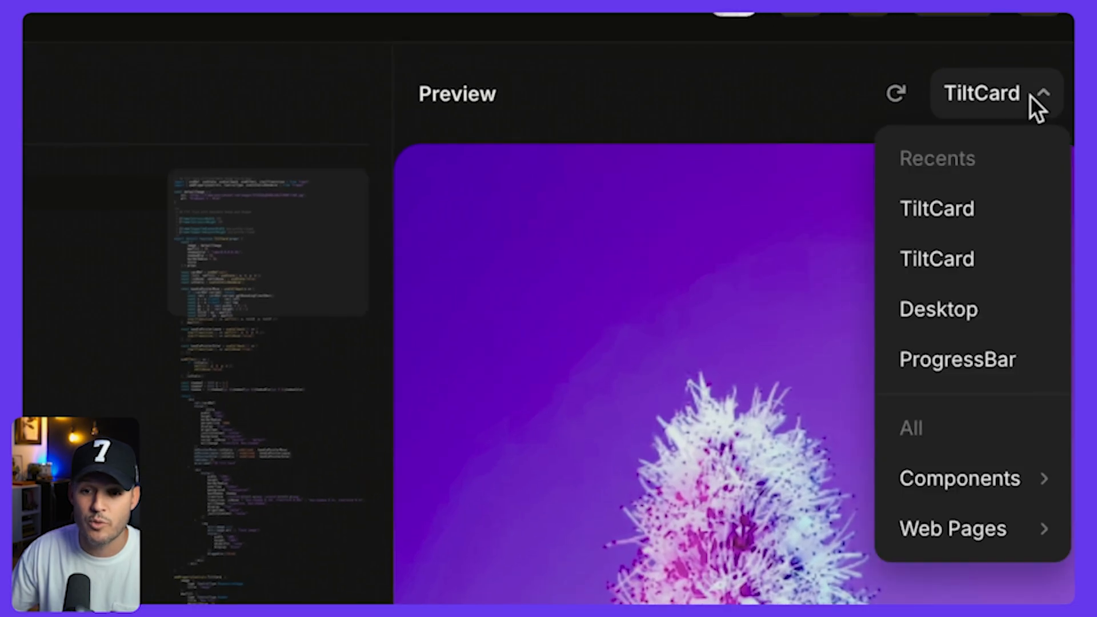
pyautogui.click(999, 197)
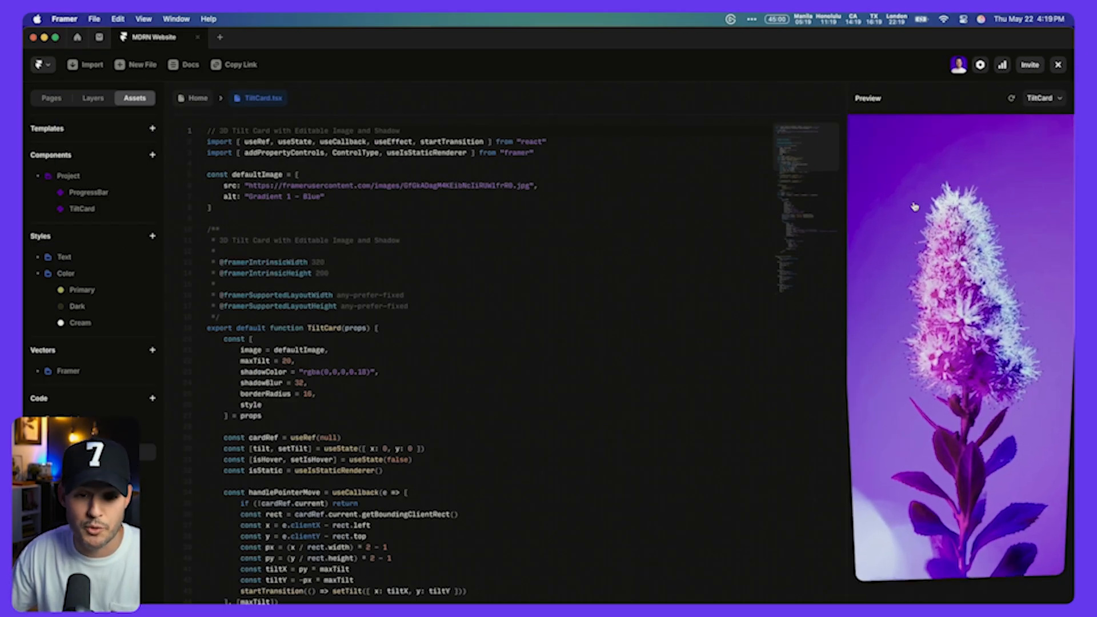
pyautogui.click(194, 98)
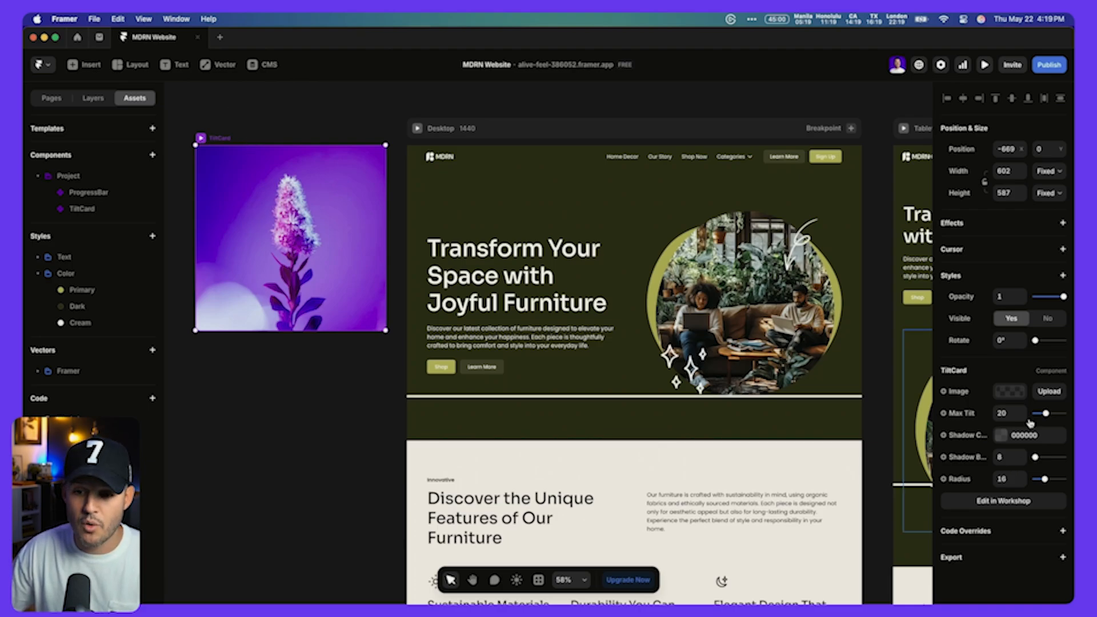
# - Set the TiltCard's image to image.png from the desktop and restore the Framer window's size
pyautogui.click(1011, 391)
pyautogui.moveTo(1071, 374); pyautogui.dragTo(1011, 374)
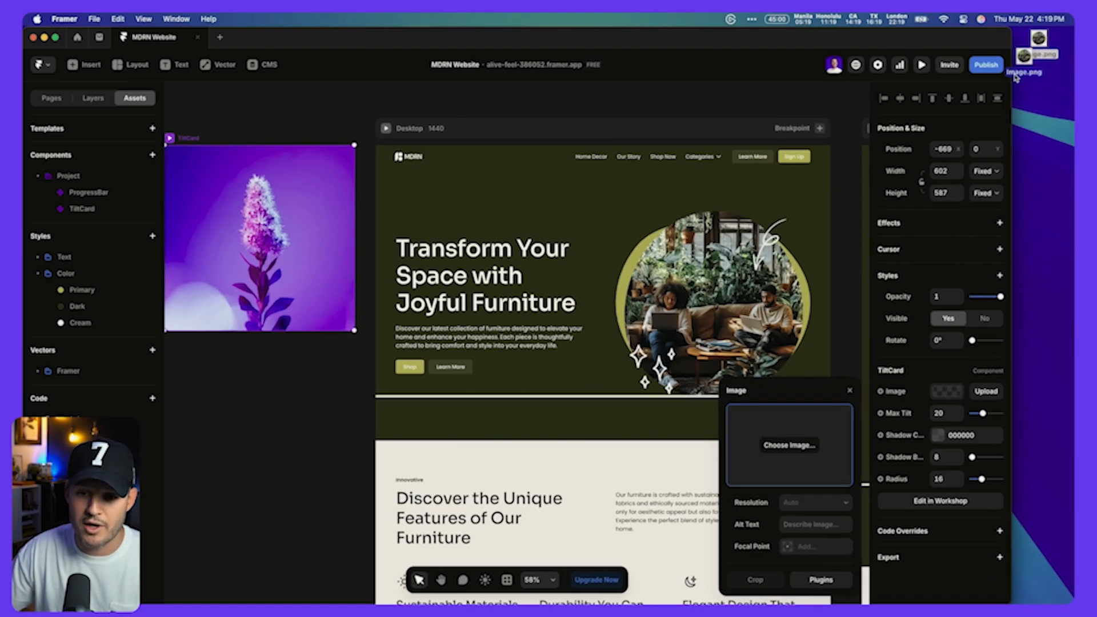
pyautogui.moveTo(794, 428); pyautogui.dragTo(793, 428)
pyautogui.doubleClick(882, 40)
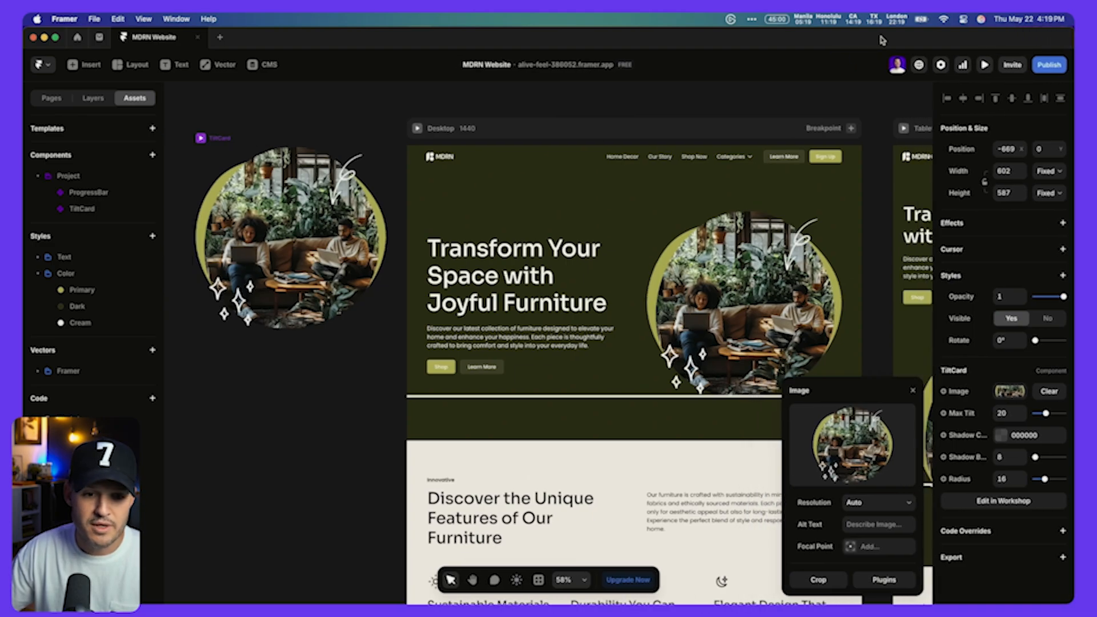
# - Move the TiltCard into the Desktop page's Header layer and delete the Placeholder Image it replaces
pyautogui.press('super+x')
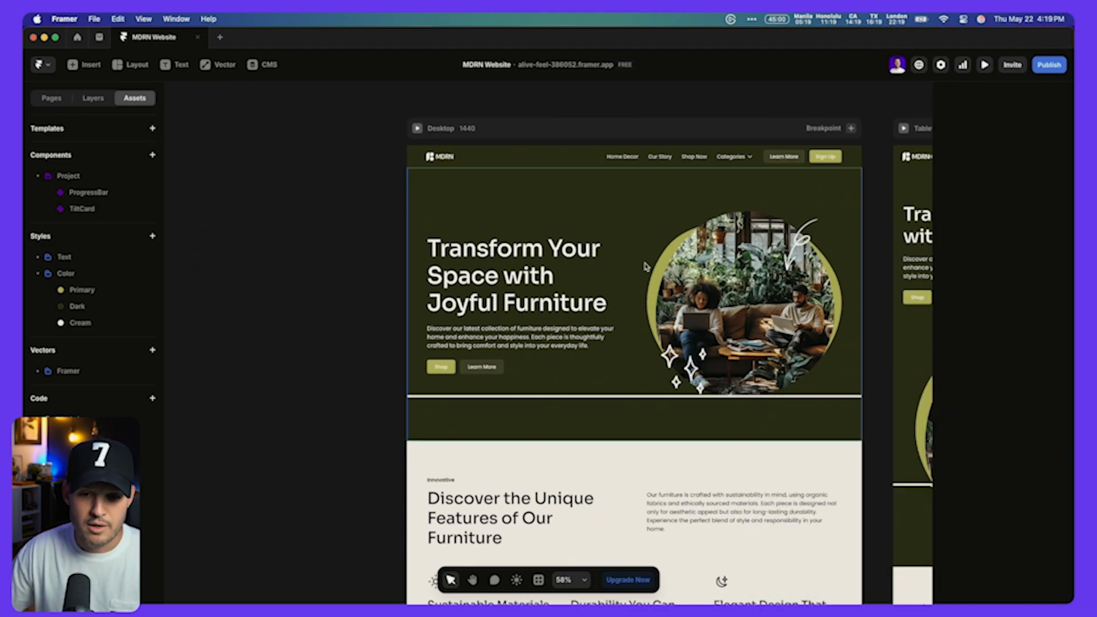
pyautogui.click(674, 270)
pyautogui.click(94, 98)
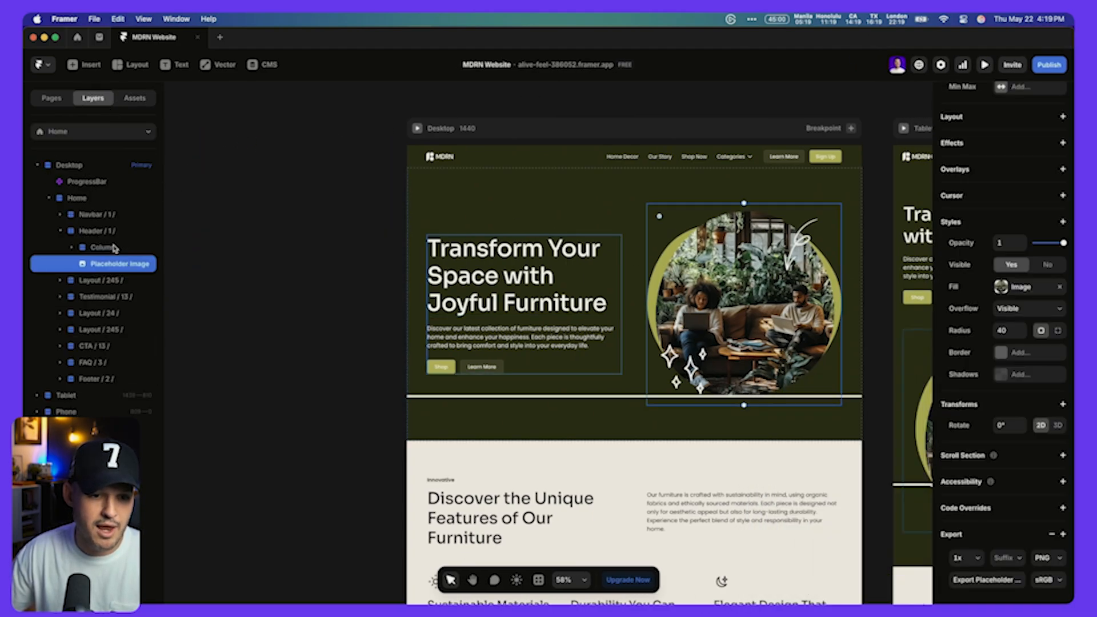
pyautogui.click(100, 231)
pyautogui.press('super+v')
pyautogui.click(120, 264)
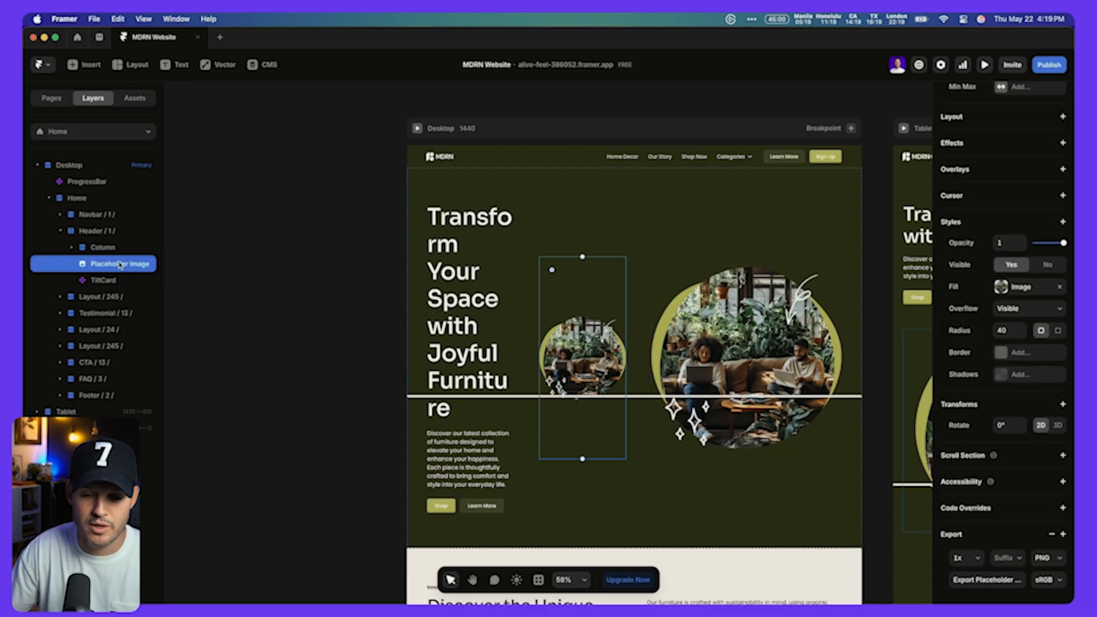
pyautogui.press('Delete')
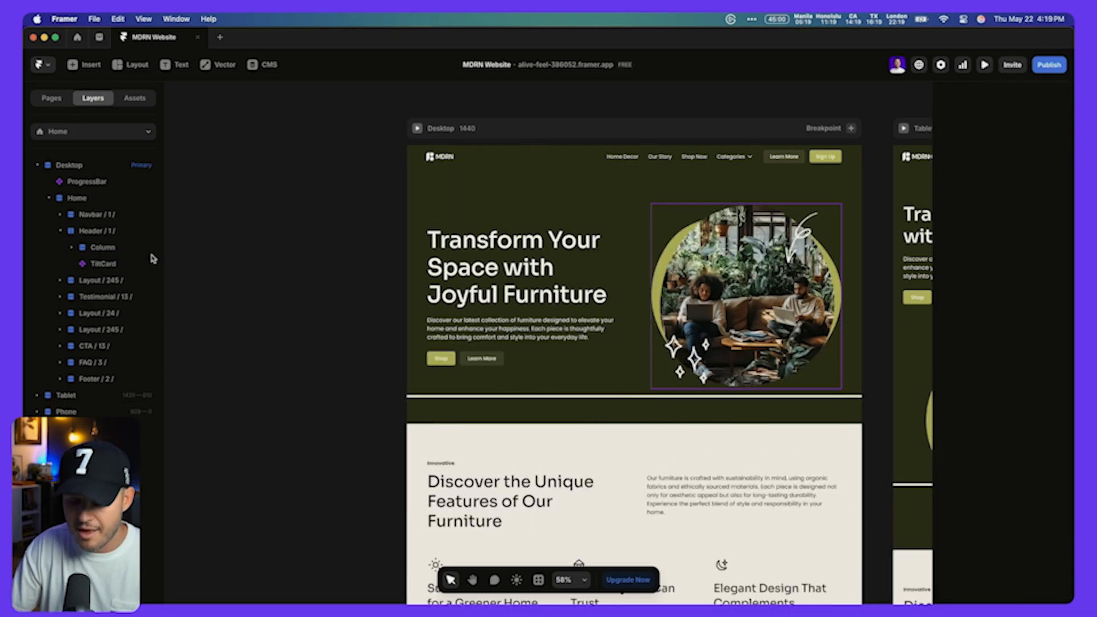
# - Preview the Desktop page to check the hero's tilt effect and the progress bar down to the testimonial section
pyautogui.press('super+p')
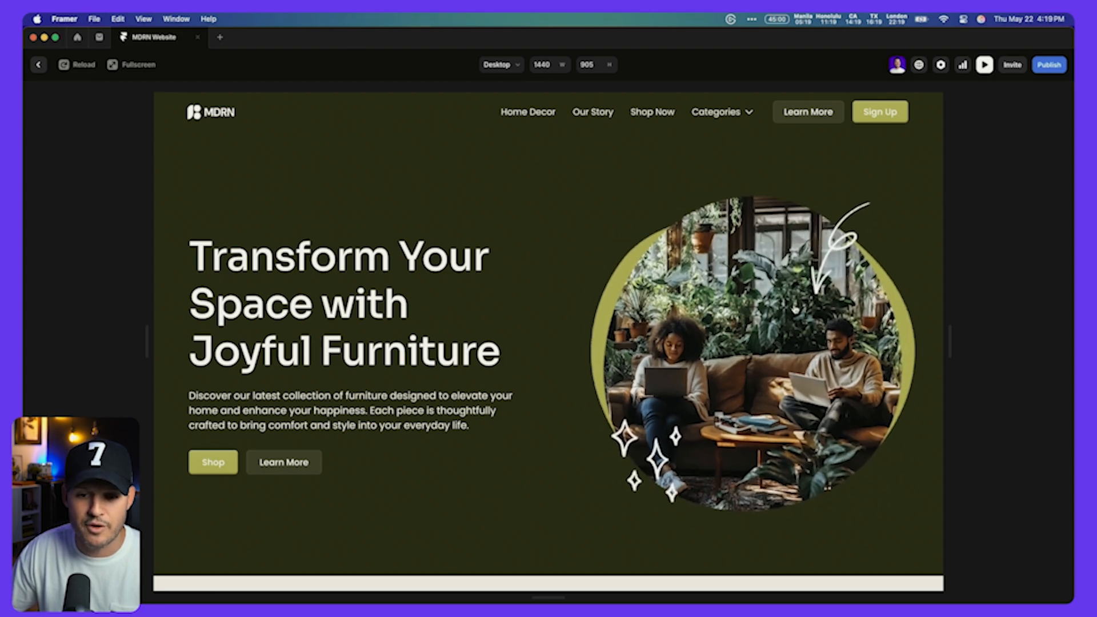
pyautogui.scroll(-5, 702, 369)
pyautogui.scroll(-15, 702, 368)
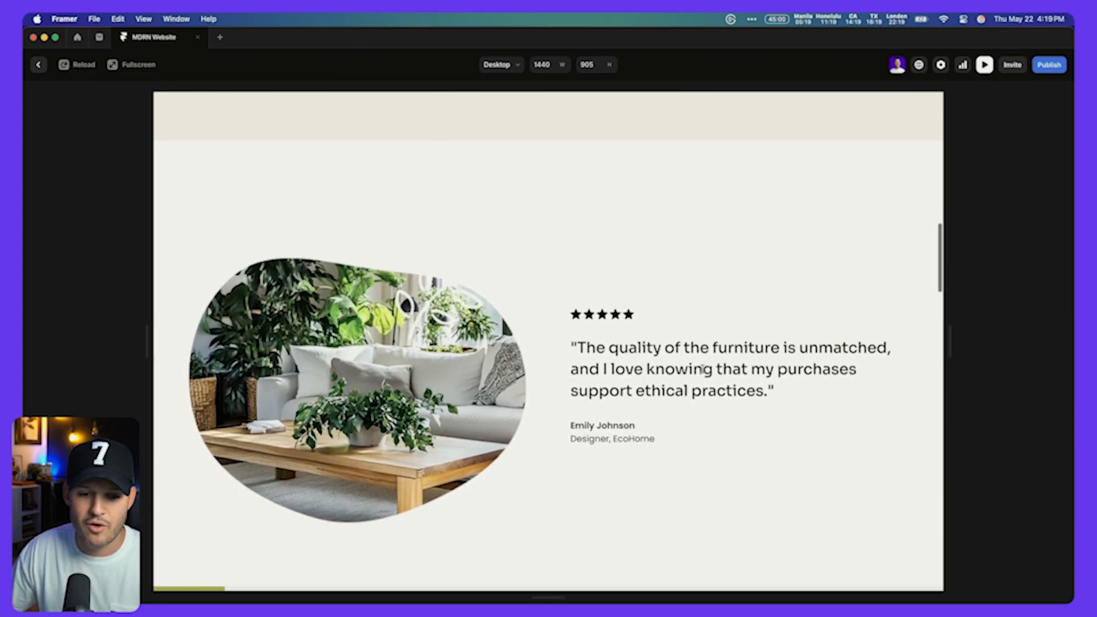
pyautogui.scroll(8, 702, 370)
pyautogui.scroll(12, 702, 369)
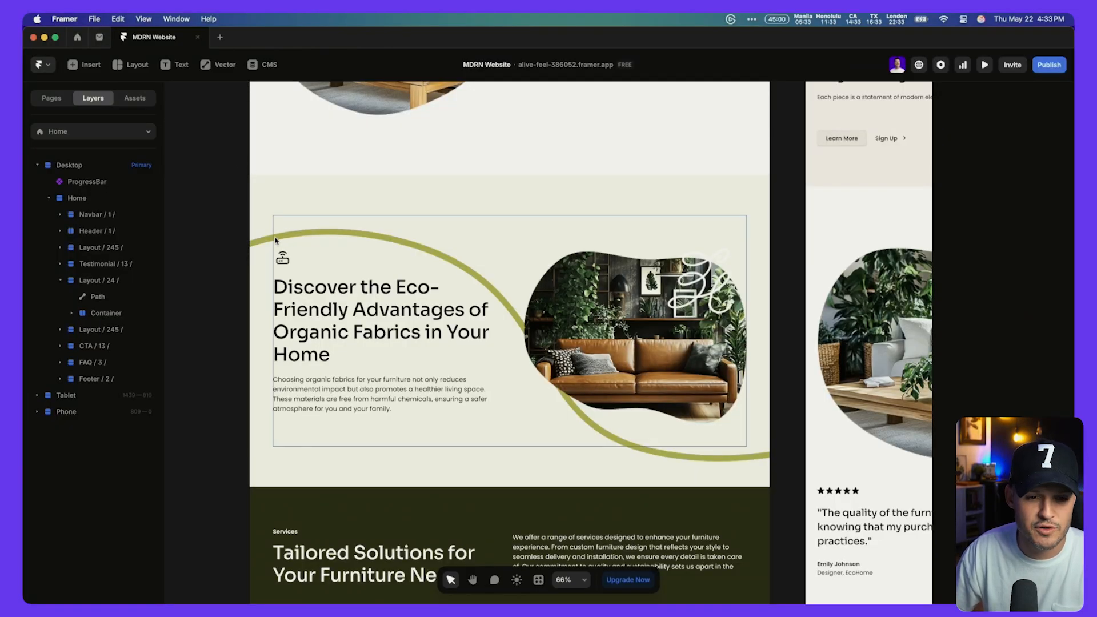
# - Select the green curved Path in the Layout / 24 / section, launch the Workshop plugin and move its window aside
pyautogui.click(259, 243)
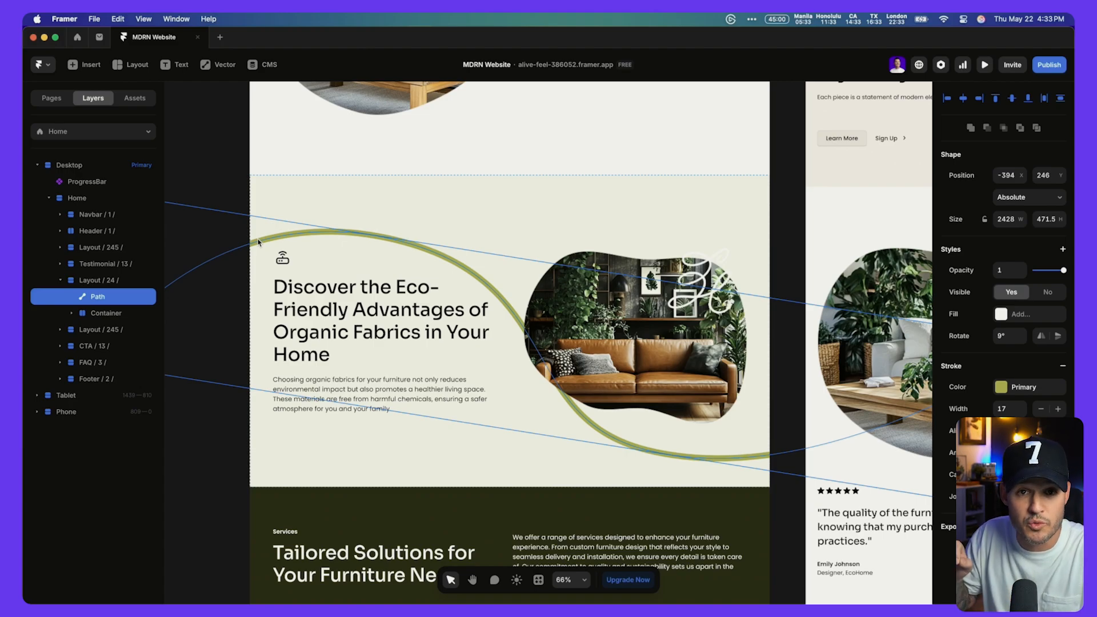
pyautogui.hscroll(1, 242, 259)
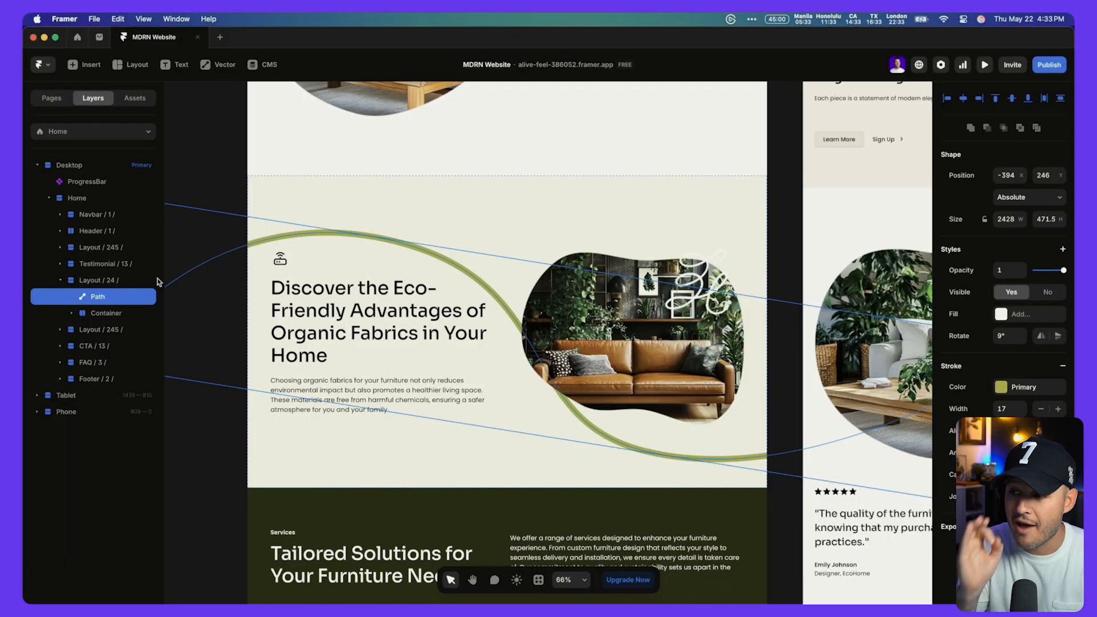
pyautogui.press('super+k')
pyautogui.press('Down')
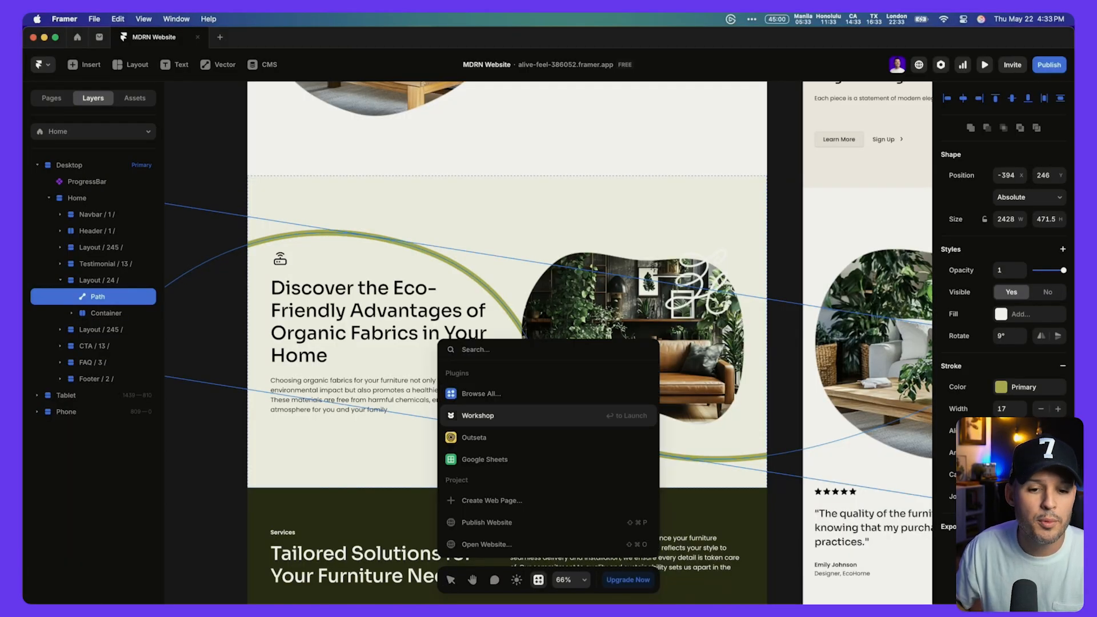
pyautogui.press('Return')
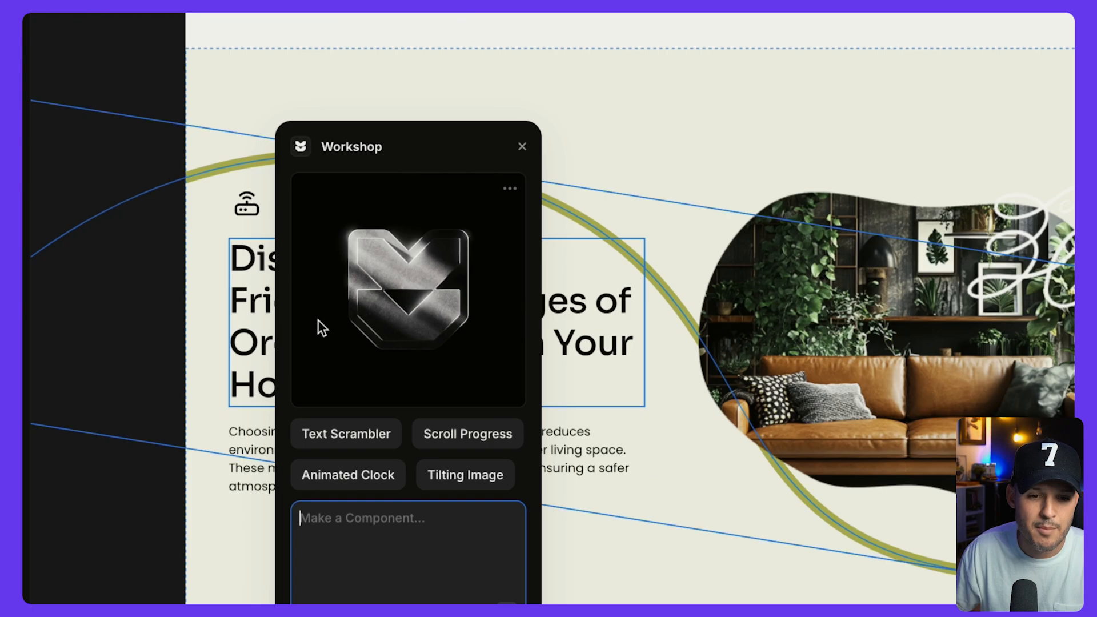
pyautogui.moveTo(371, 228); pyautogui.dragTo(412, 190)
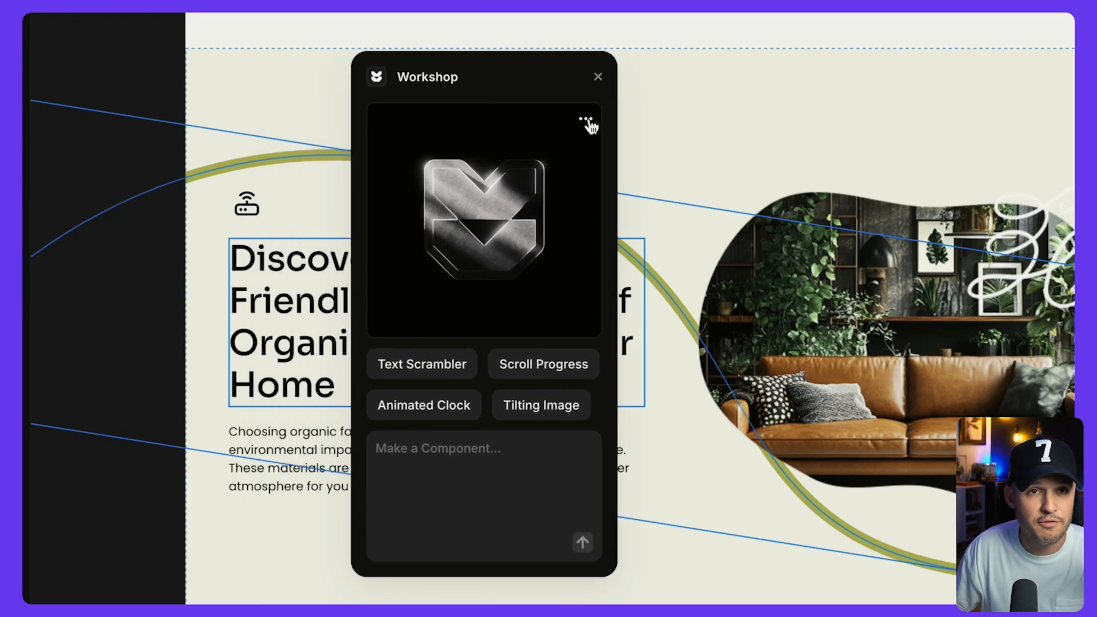
# - Set Workshop's model to Claude 3.7 and request a path animation scrolled by the user's position relative to the section it sits inside
pyautogui.click(586, 120)
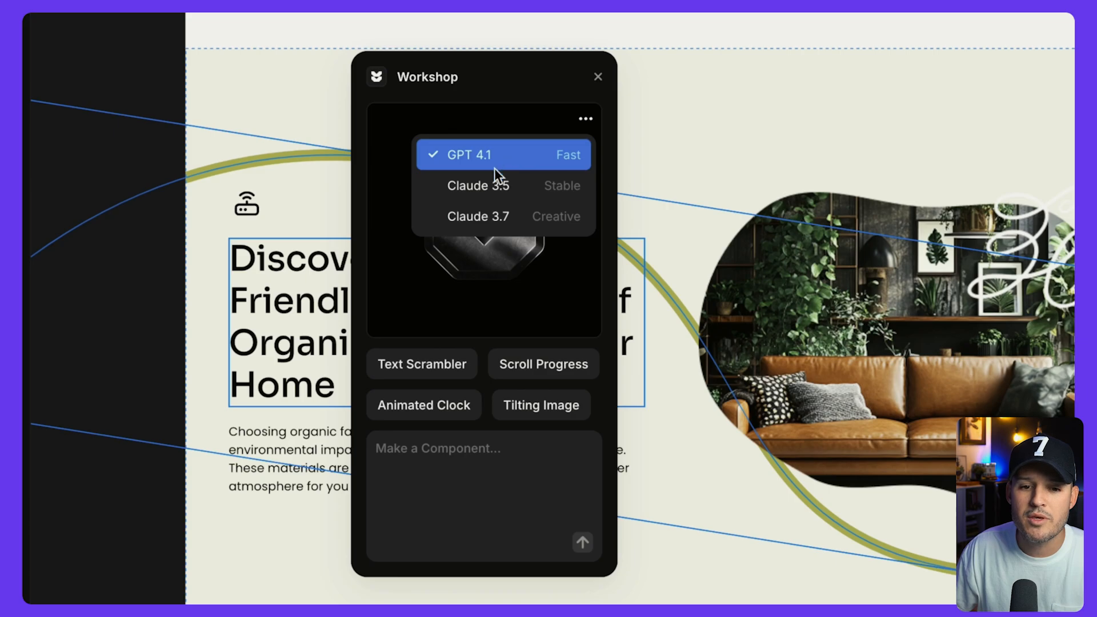
pyautogui.click(483, 217)
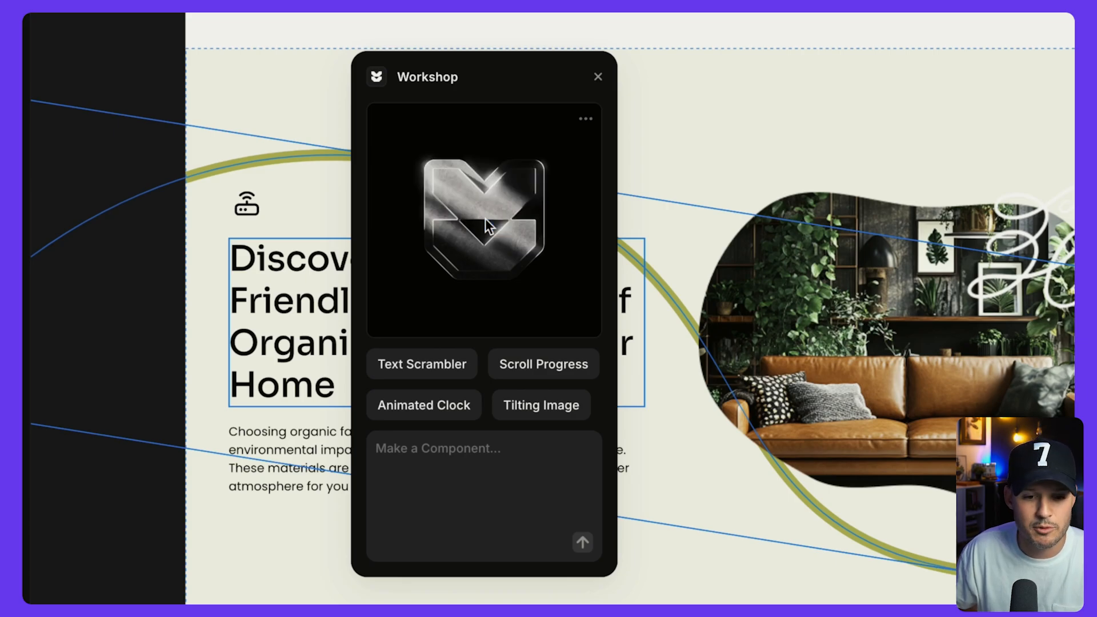
pyautogui.hotkey('ctrl', 'v')
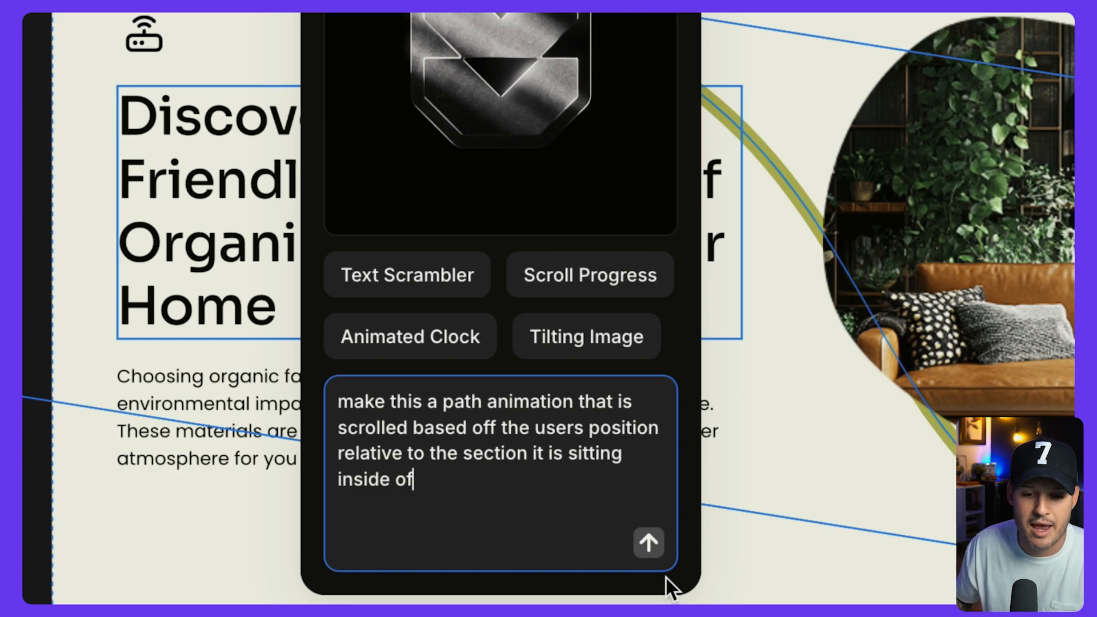
pyautogui.click(650, 546)
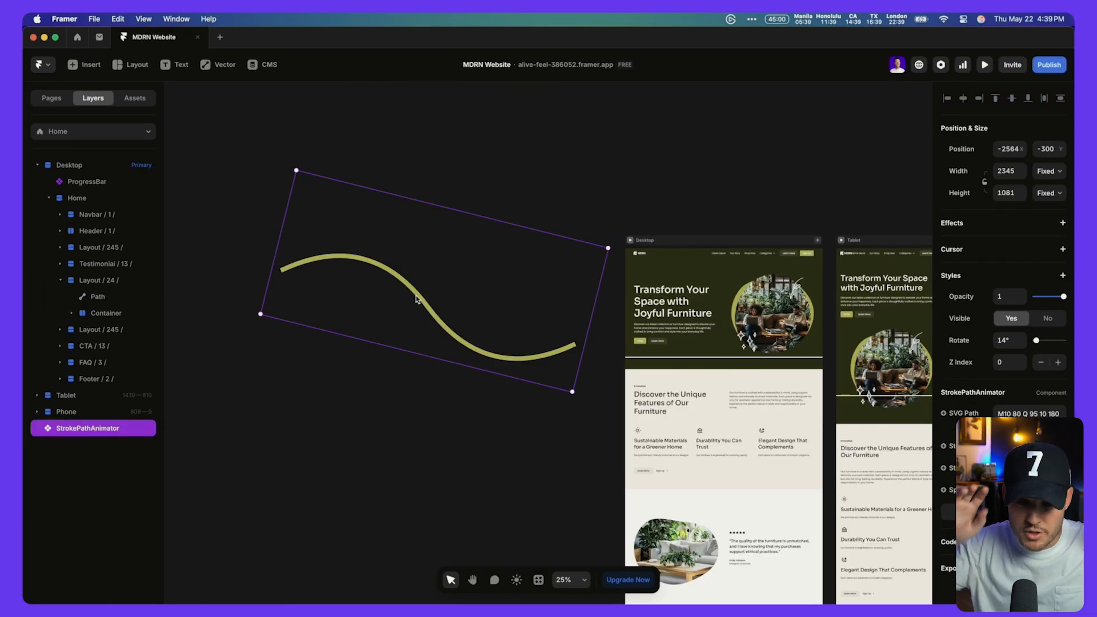
# - Move the StrokePathAnimator component from the empty canvas into the Layout / 24 / section, above its Path layer
pyautogui.moveTo(416, 298); pyautogui.dragTo(382, 277)
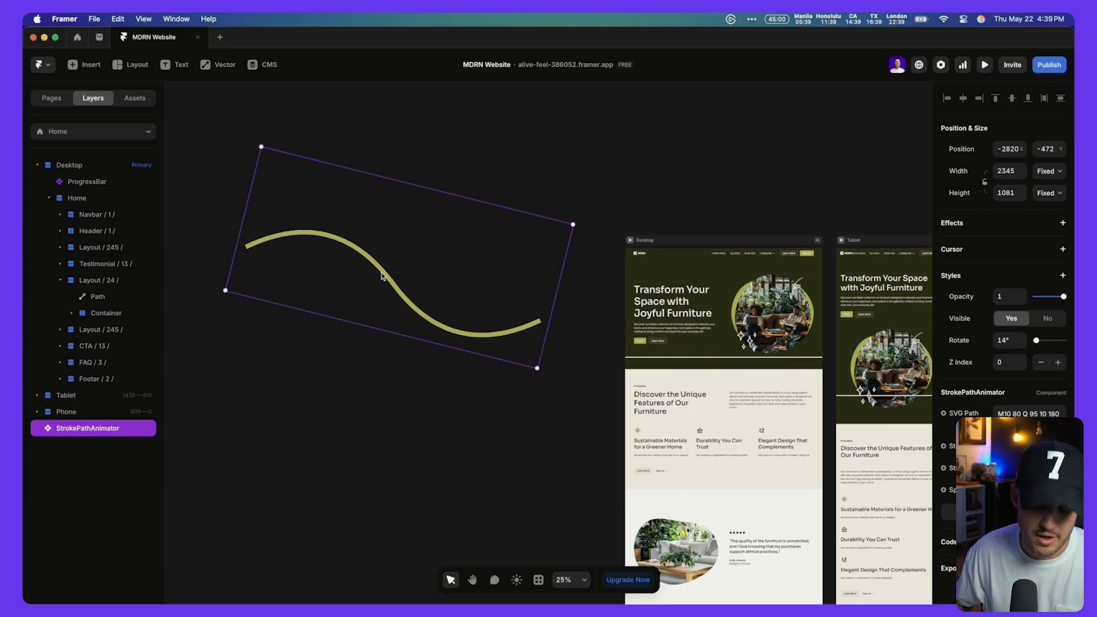
pyautogui.press('BackSpace')
pyautogui.scroll(-15, 404, 311)
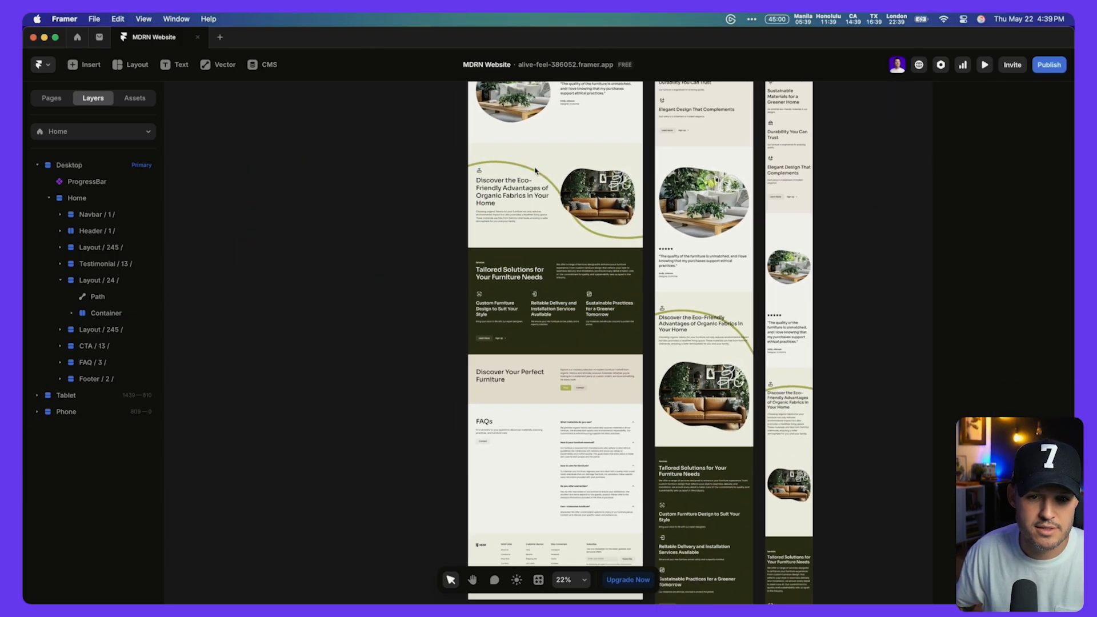
pyautogui.scroll(6, 536, 171)
pyautogui.click(522, 115)
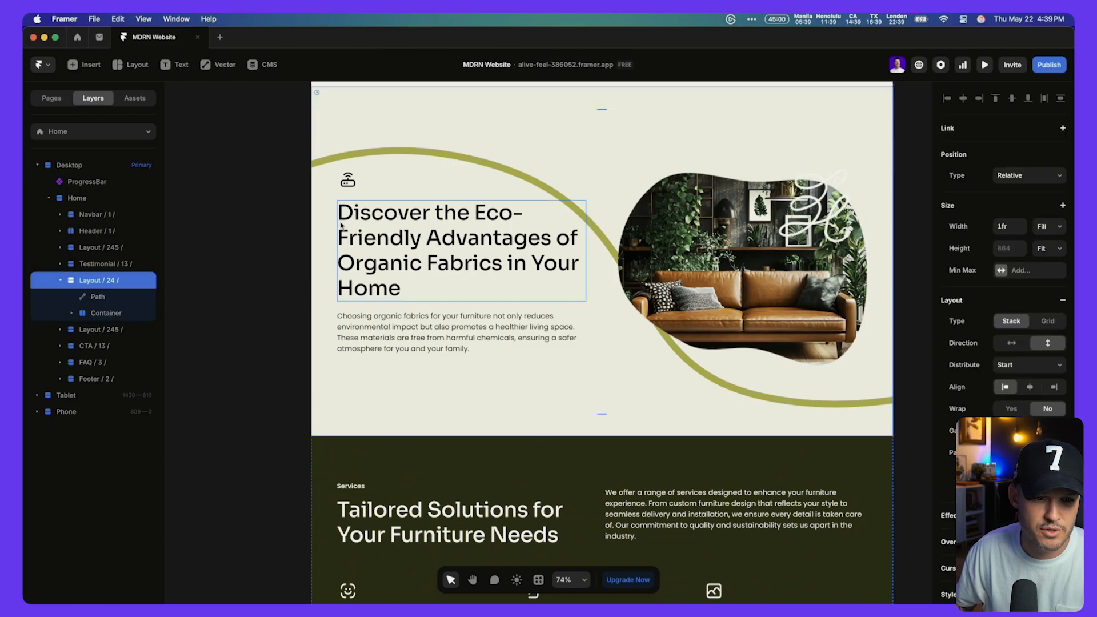
pyautogui.hotkey('ctrl', 'z')
pyautogui.moveTo(115, 329); pyautogui.dragTo(110, 292)
# - Give the StrokePathAnimator an absolute position and centre it horizontally and vertically in its section
pyautogui.click(1016, 165)
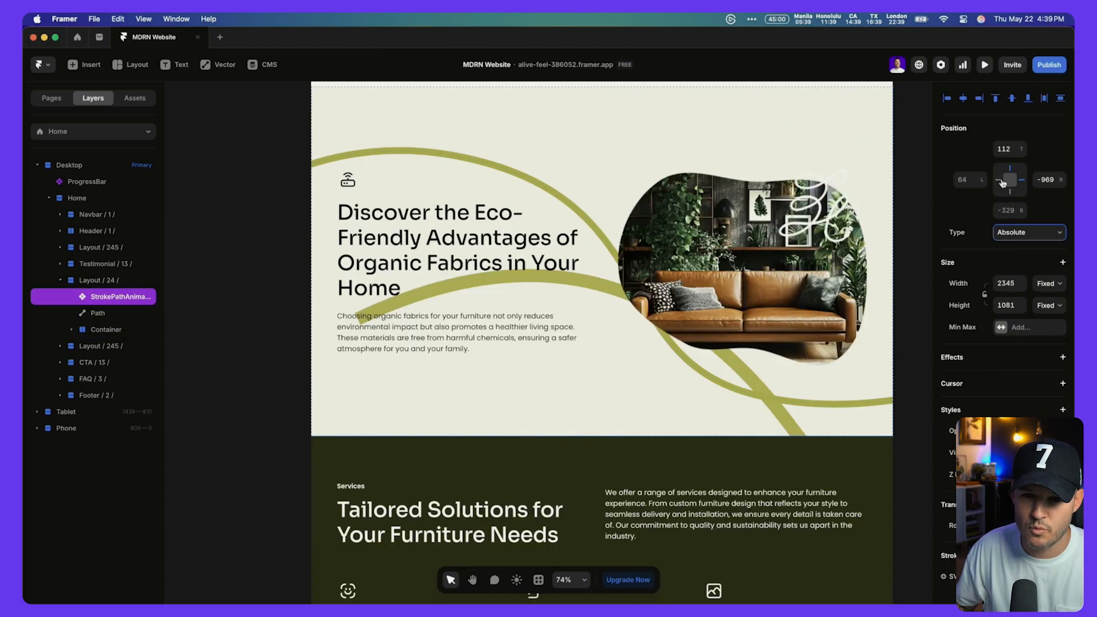
pyautogui.click(968, 99)
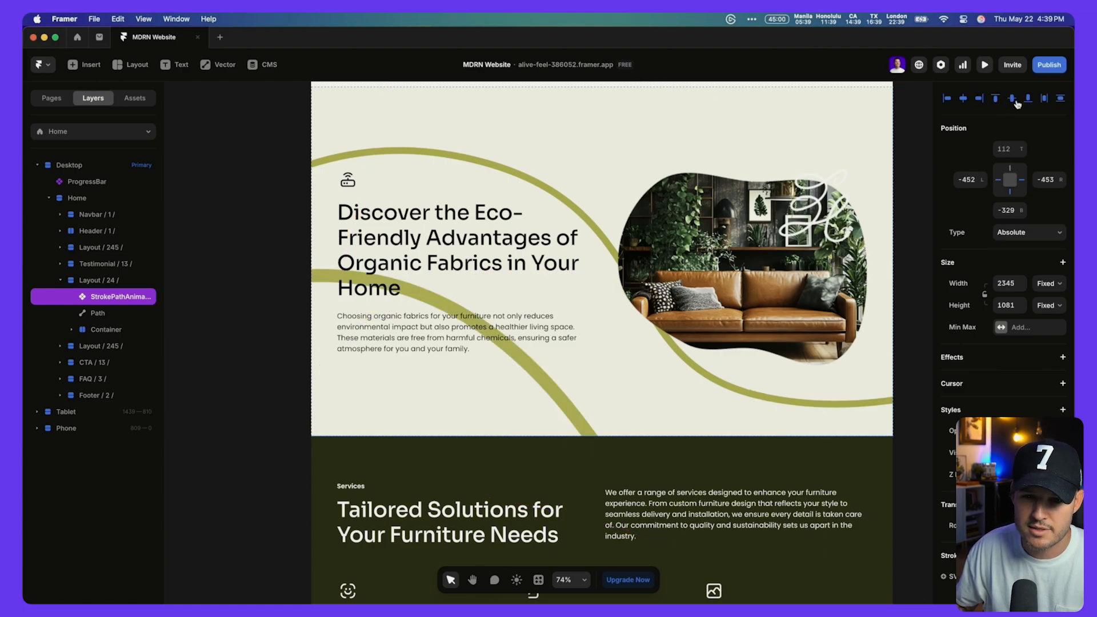
pyautogui.click(1012, 99)
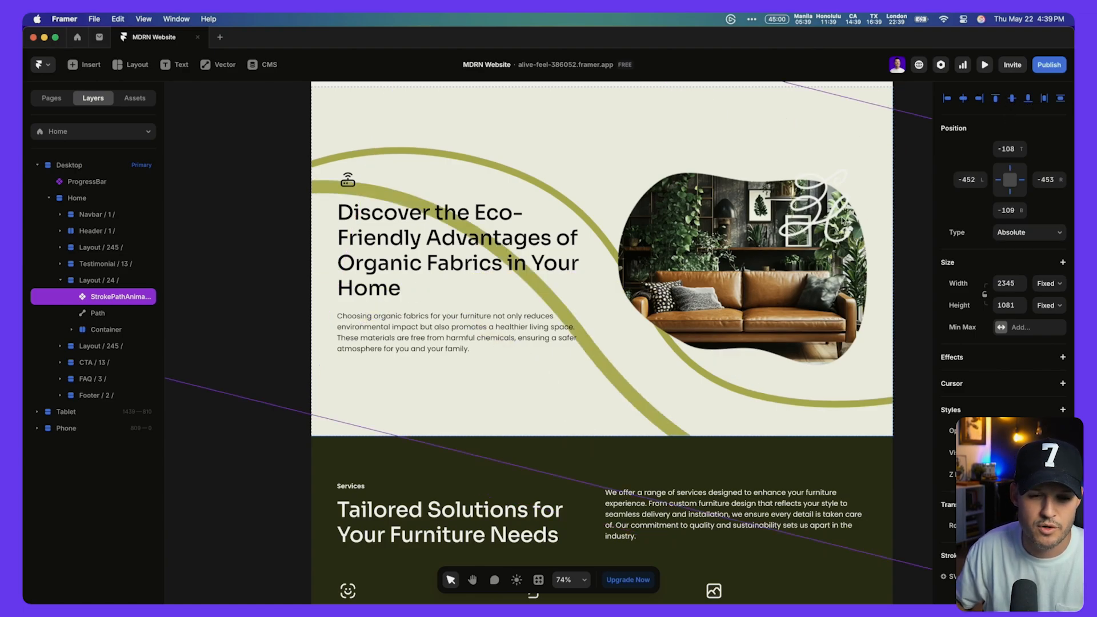
# - Raise the StrokePathAnimator to a top offset of -298 and delete the original Path layer from the section
pyautogui.hotkey('shift', 'Up')
pyautogui.hotkey('shift', 'Up')
pyautogui.hotkey('shift', 'Up')
pyautogui.hotkey('shift', 'Up')
pyautogui.hotkey('shift', 'Up')
pyautogui.hotkey('shift', 'Up')
pyautogui.hotkey('shift', 'Up')
pyautogui.hotkey('shift', 'Up')
pyautogui.hotkey('shift', 'Up')
pyautogui.hotkey('shift', 'Up')
pyautogui.hotkey('shift', 'Up')
pyautogui.hotkey('shift', 'Up')
pyautogui.hotkey('shift', 'Up')
pyautogui.hotkey('shift', 'Up')
pyautogui.hotkey('shift', 'Up')
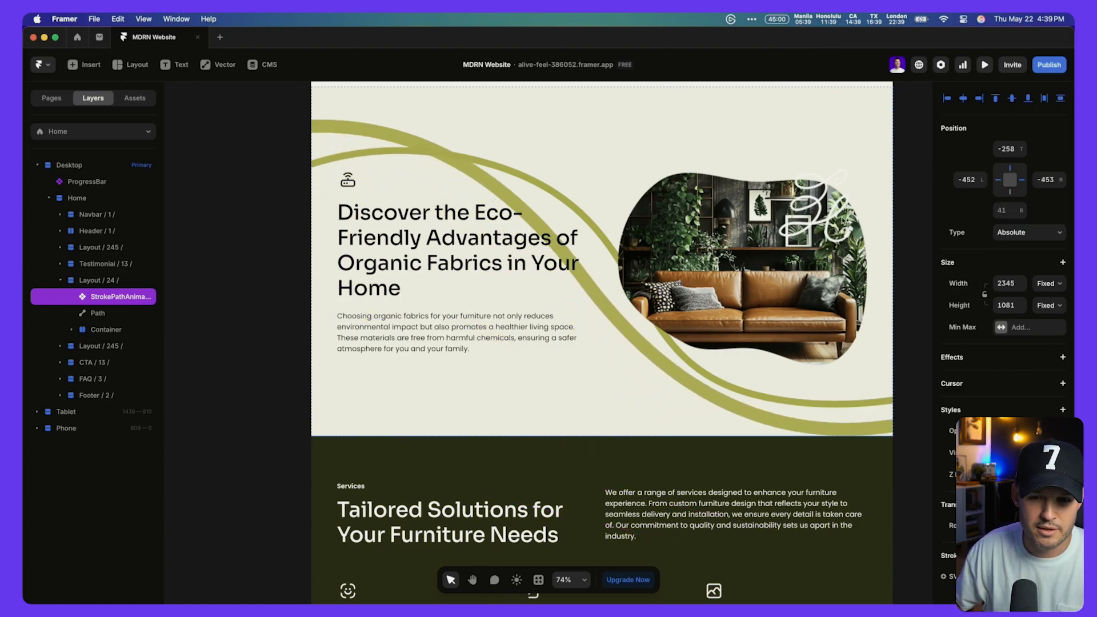
pyautogui.hotkey('shift', 'Up')
pyautogui.hotkey('shift', 'Up')
pyautogui.hotkey('shift', 'Up')
pyautogui.hotkey('shift', 'Up')
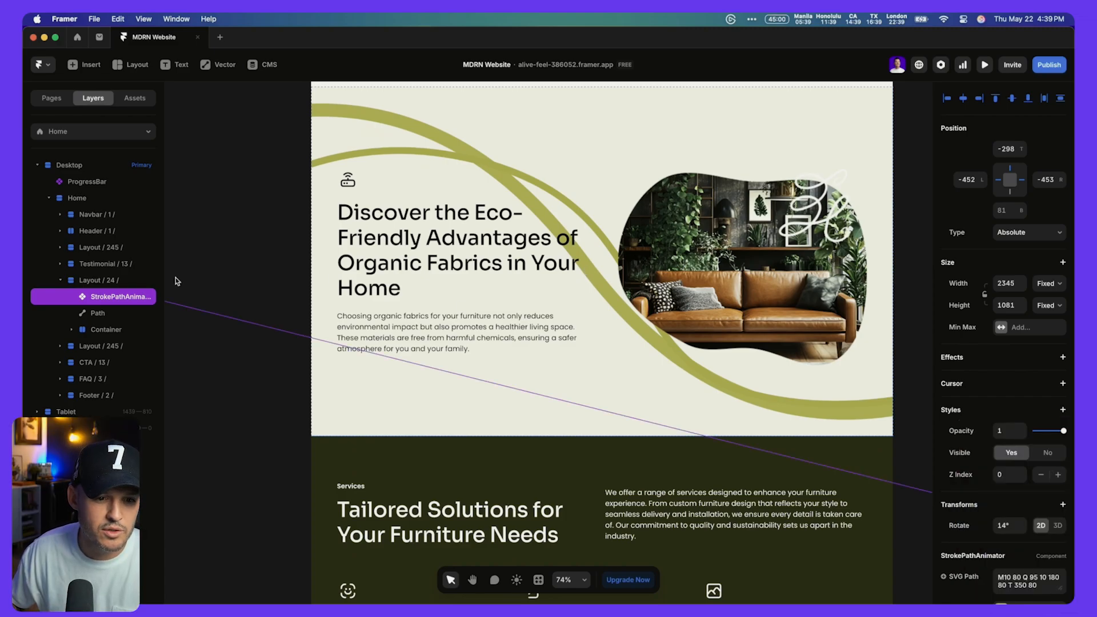
pyautogui.click(119, 319)
pyautogui.press('Delete')
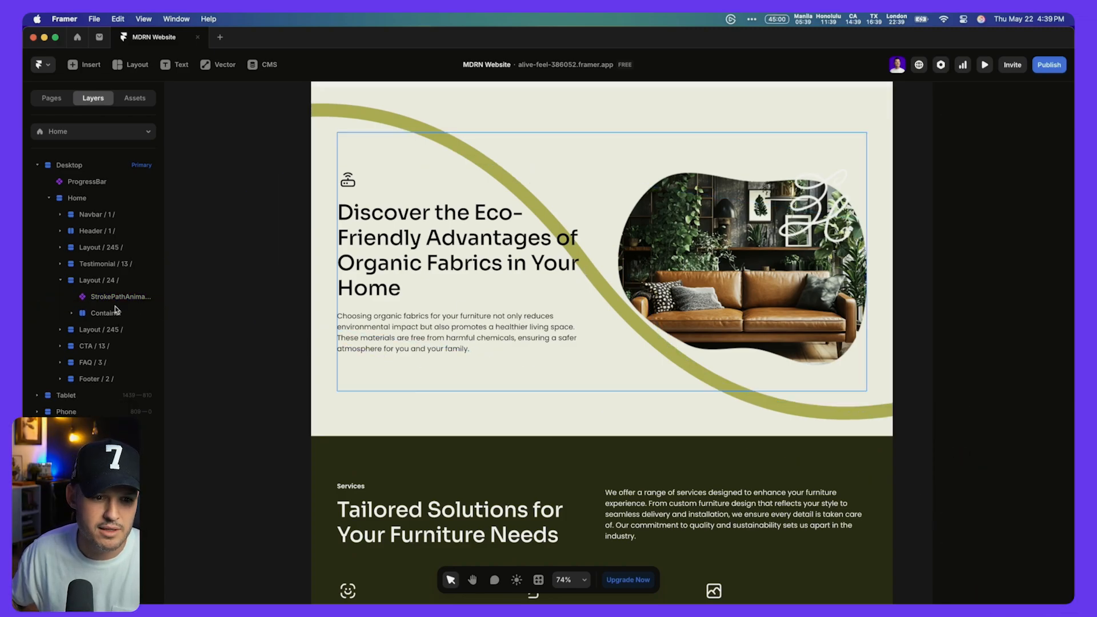
# - Set the StrokePathAnimator's stroke width to 4px and its speed to 1
pyautogui.click(126, 298)
pyautogui.scroll(-5, 1028, 434)
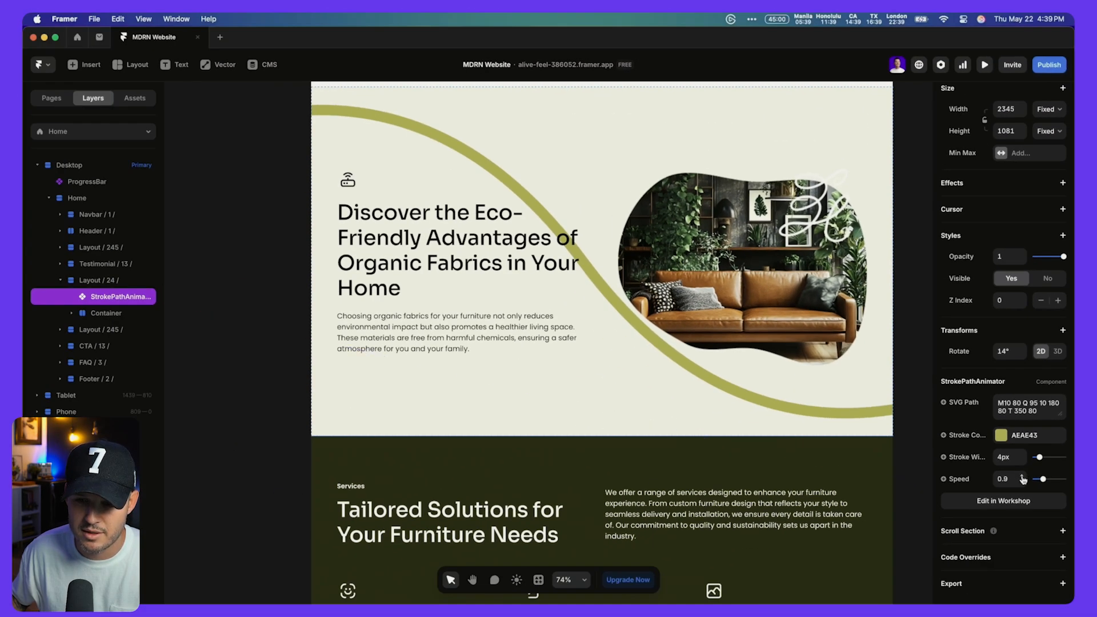
pyautogui.scroll(3, 752, 360)
pyautogui.hscroll(3, 752, 360)
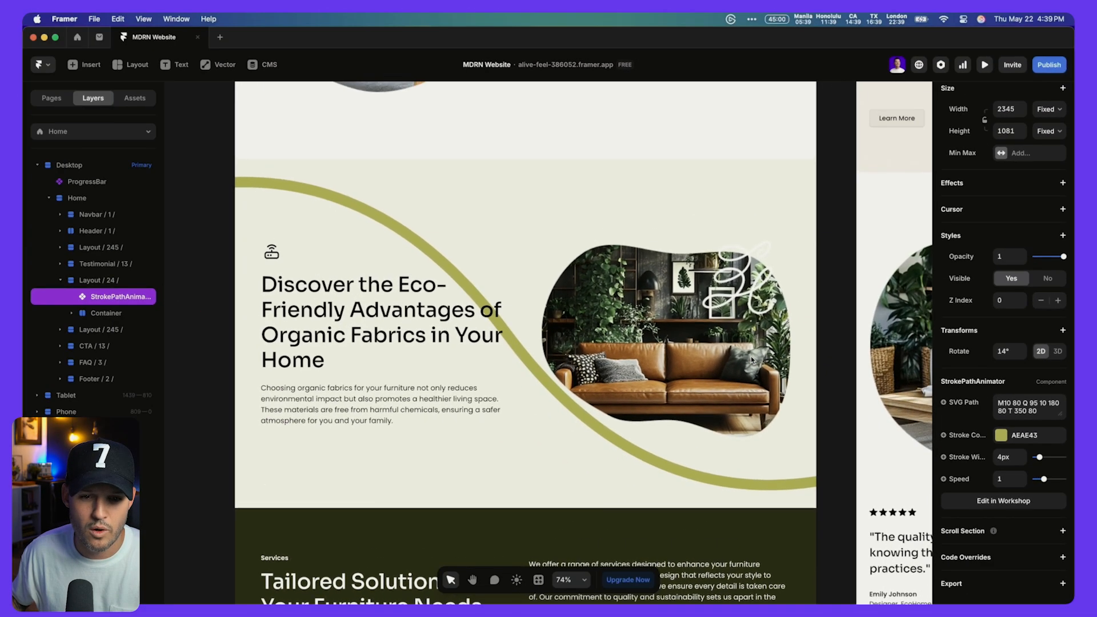
# - Preview the Desktop page and check the path's scroll animation back and forth between the testimonial and services sections
pyautogui.press('super+p')
pyautogui.scroll(-15, 681, 321)
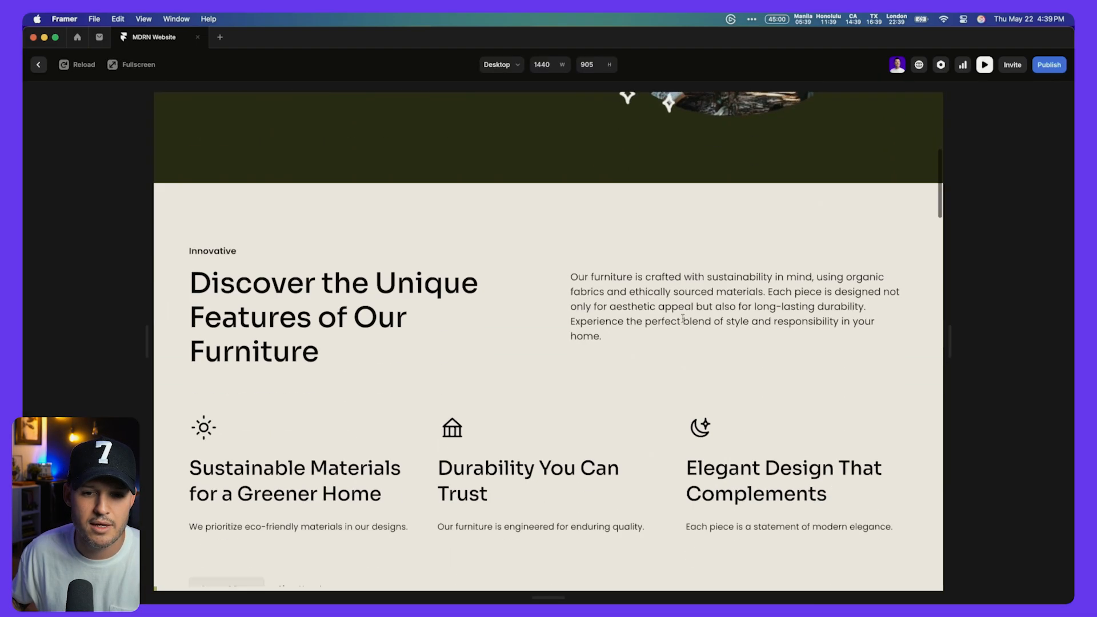
pyautogui.scroll(-10, 682, 322)
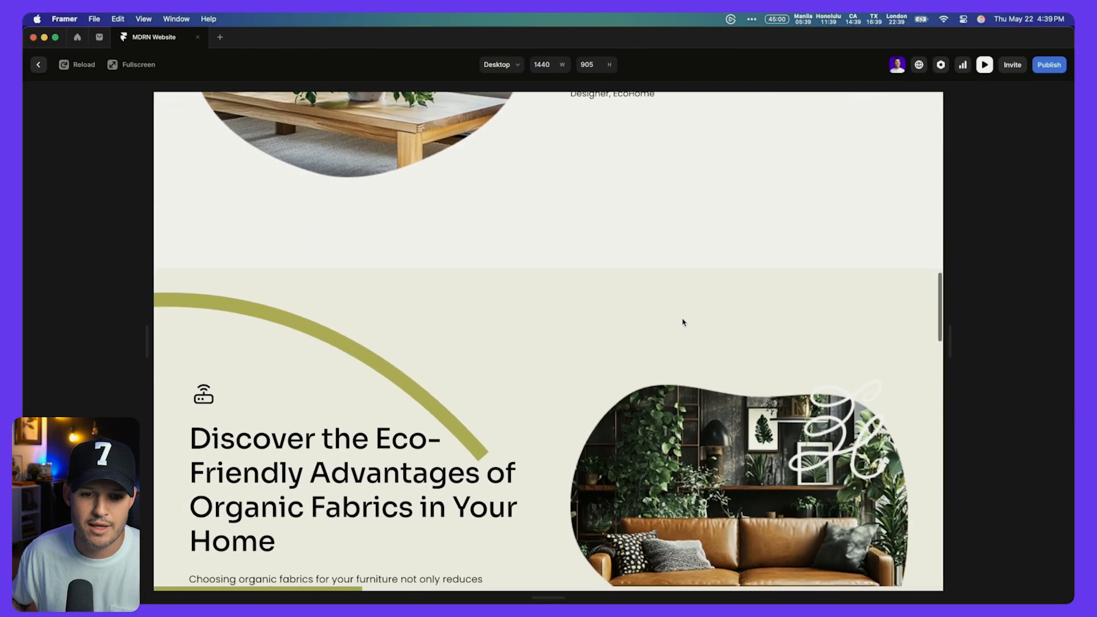
pyautogui.scroll(-5, 682, 321)
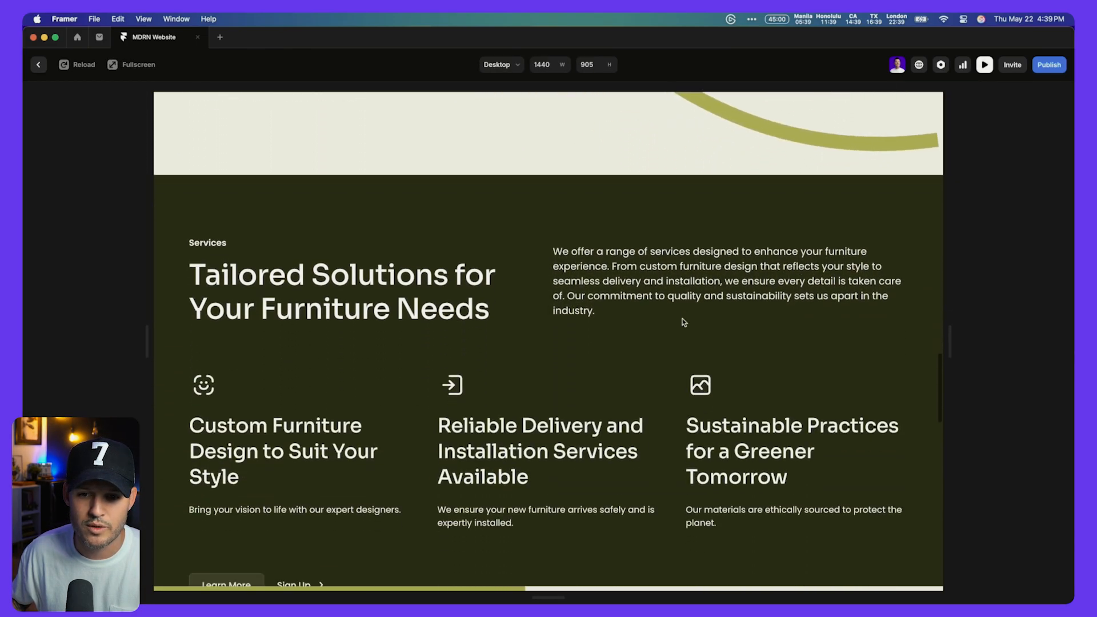
pyautogui.scroll(6, 683, 322)
pyautogui.scroll(10, 683, 322)
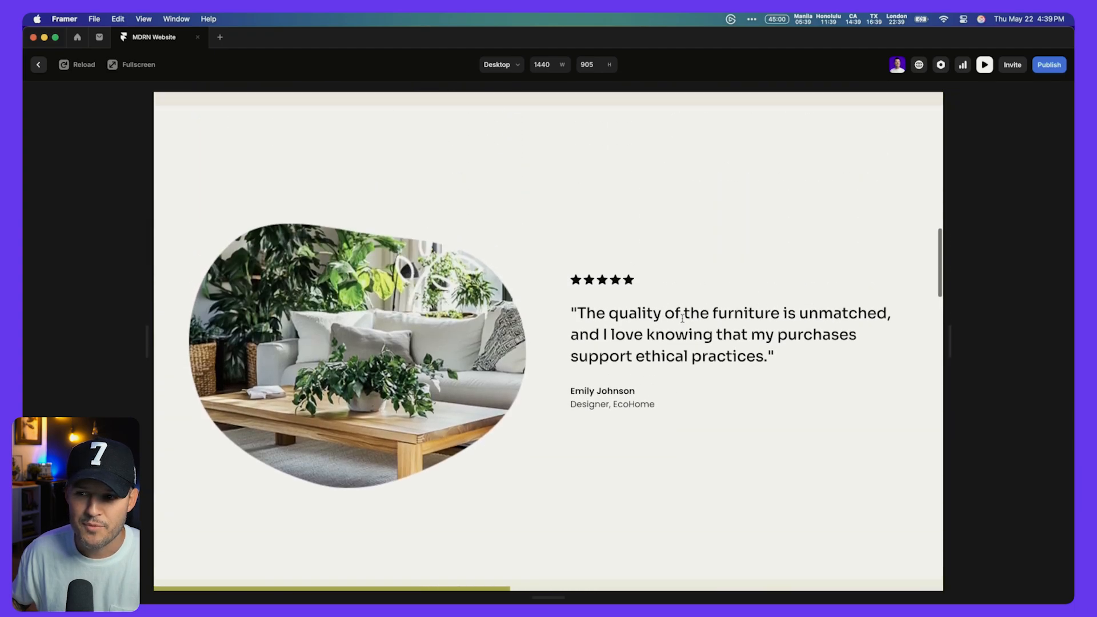
pyautogui.scroll(-5, 684, 323)
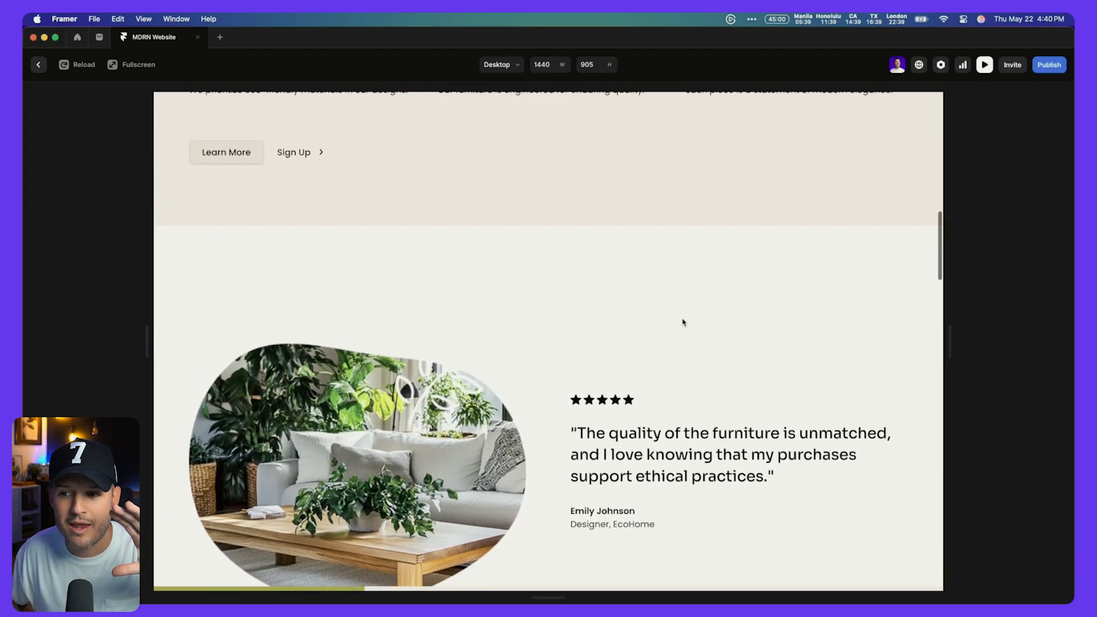
pyautogui.scroll(-3, 683, 321)
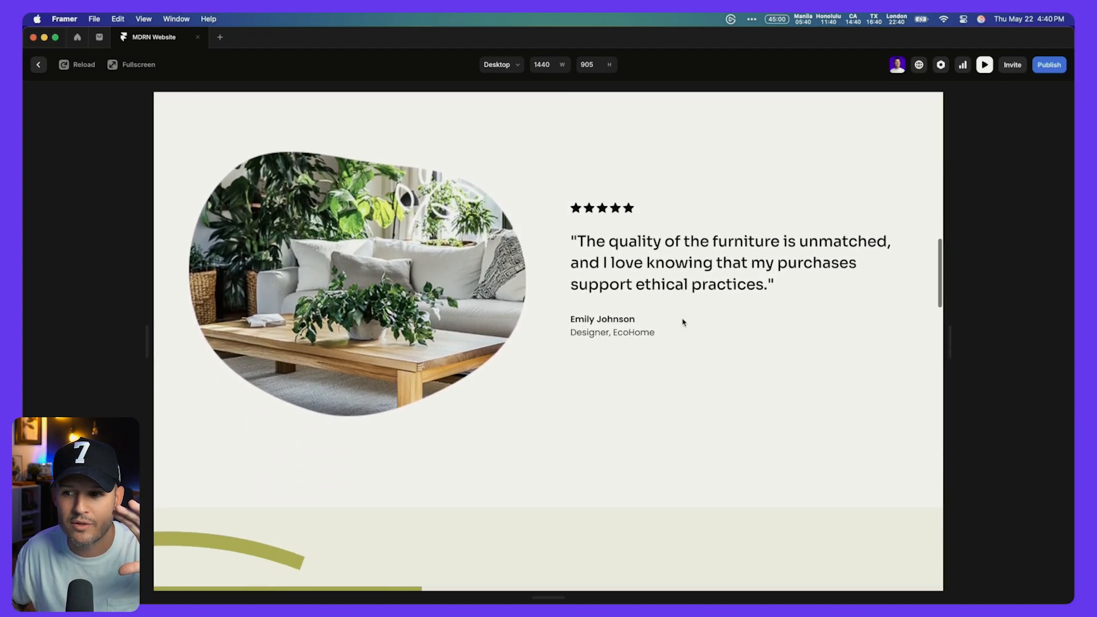
pyautogui.scroll(-8, 683, 322)
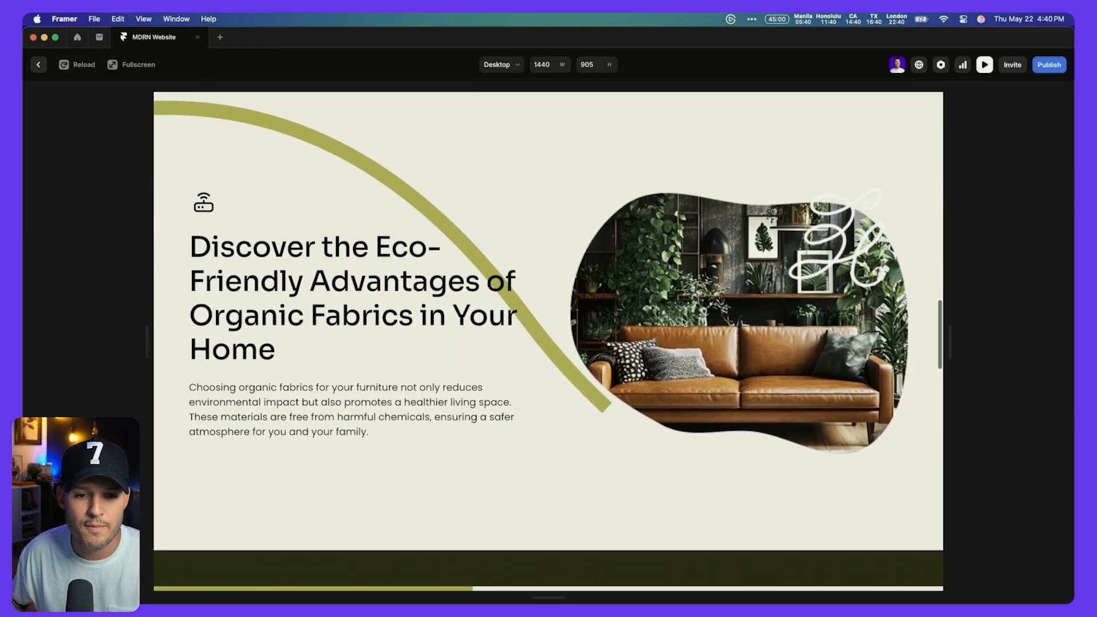
pyautogui.scroll(10, 682, 322)
pyautogui.scroll(-15, 683, 322)
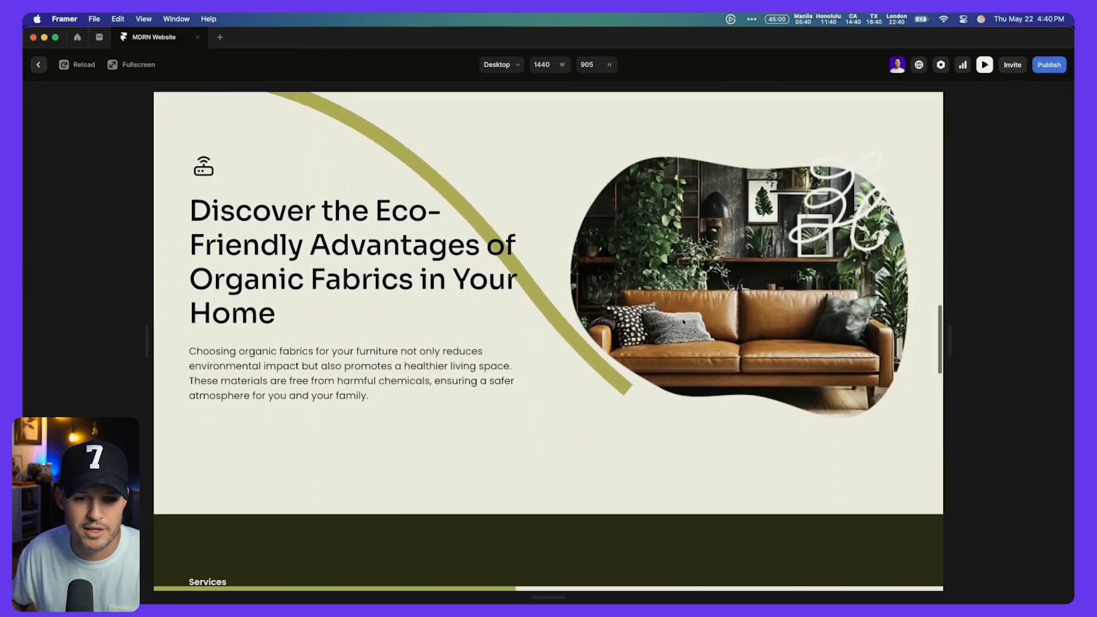
pyautogui.scroll(20, 683, 323)
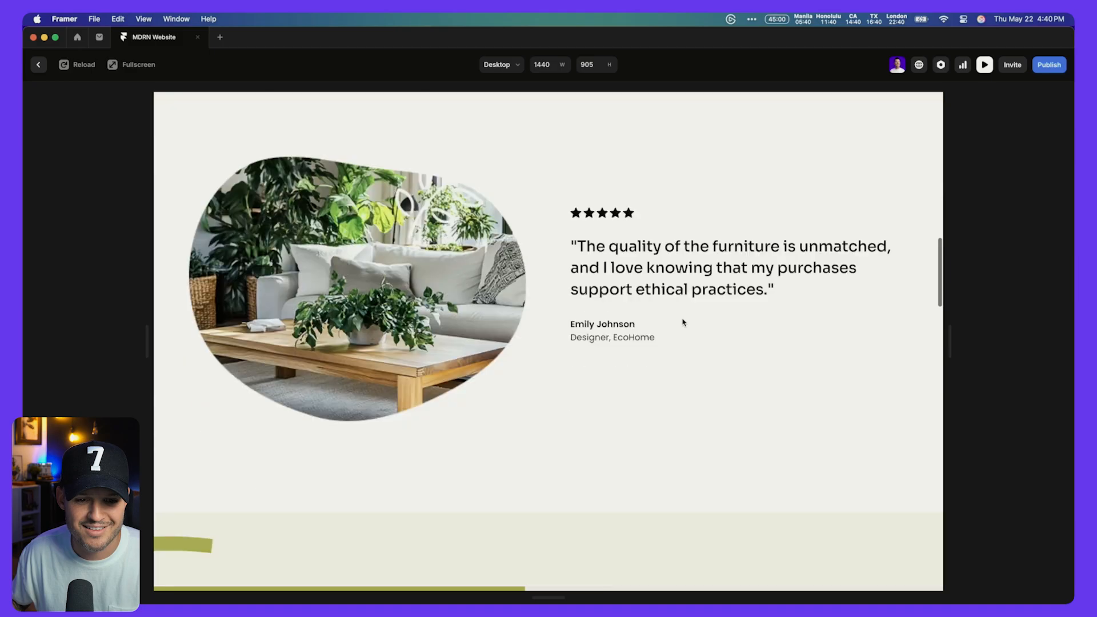
pyautogui.scroll(-13, 683, 322)
pyautogui.scroll(7, 683, 323)
pyautogui.scroll(-10, 683, 322)
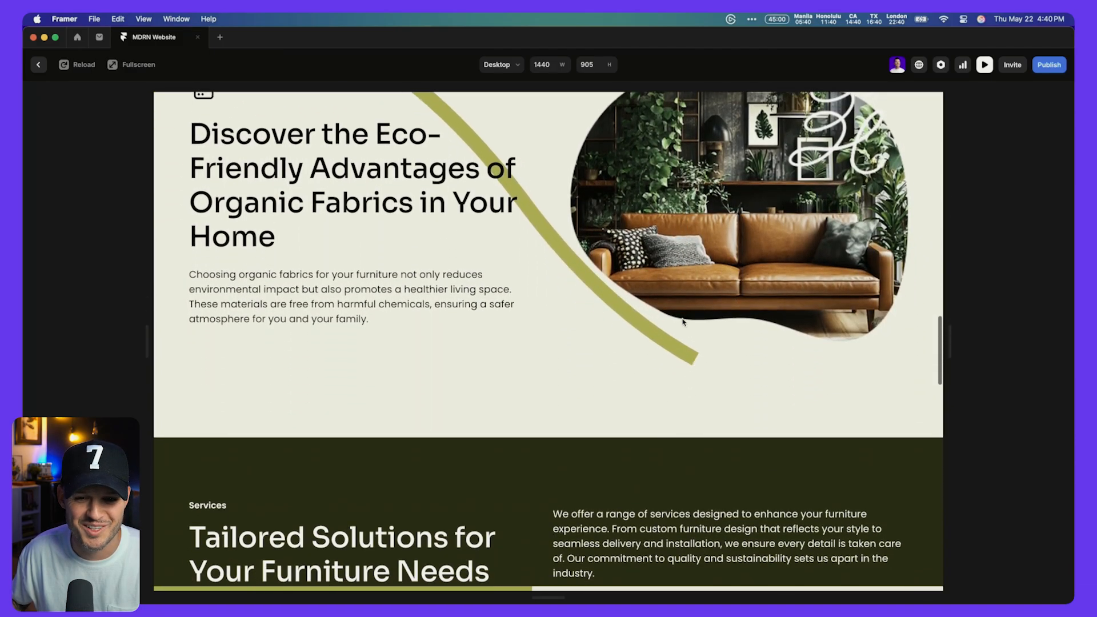